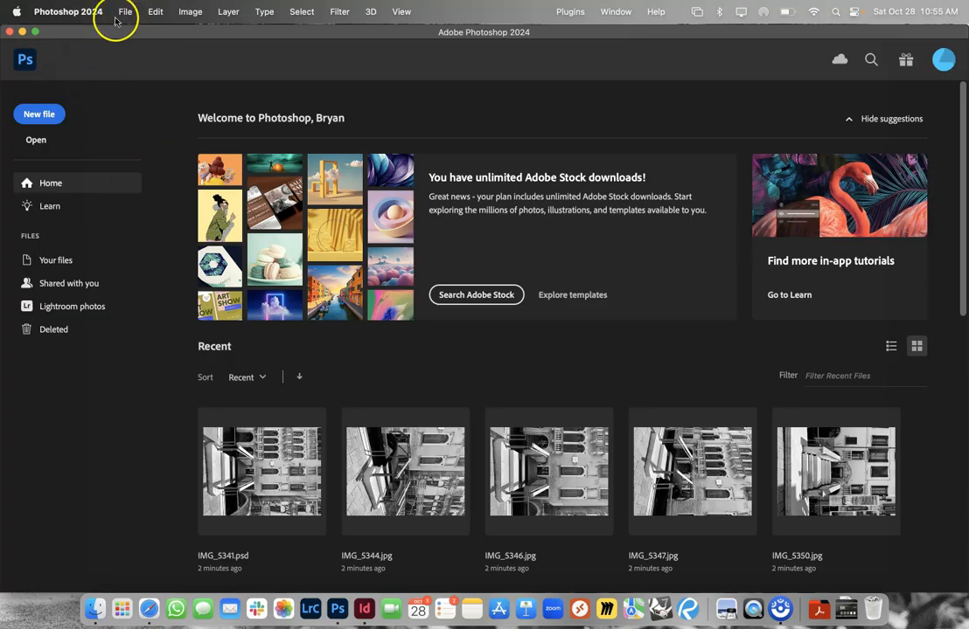
- Start the Image Processor script and choose the Fondazione-Querini-Stampalia folder on the iCloud Desktop as the source of images
left_click(123, 12)
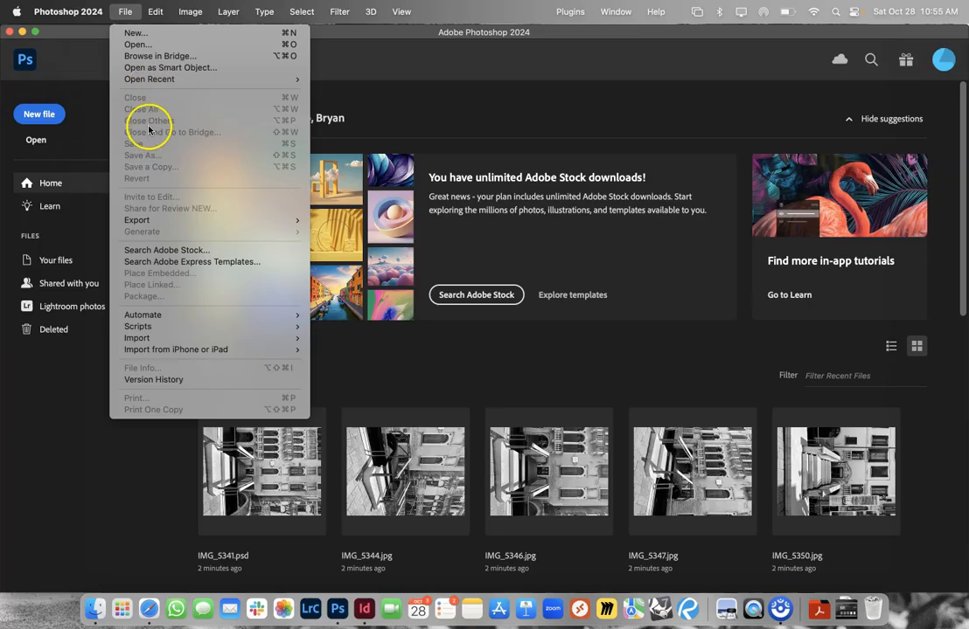
mouse_move(153, 326)
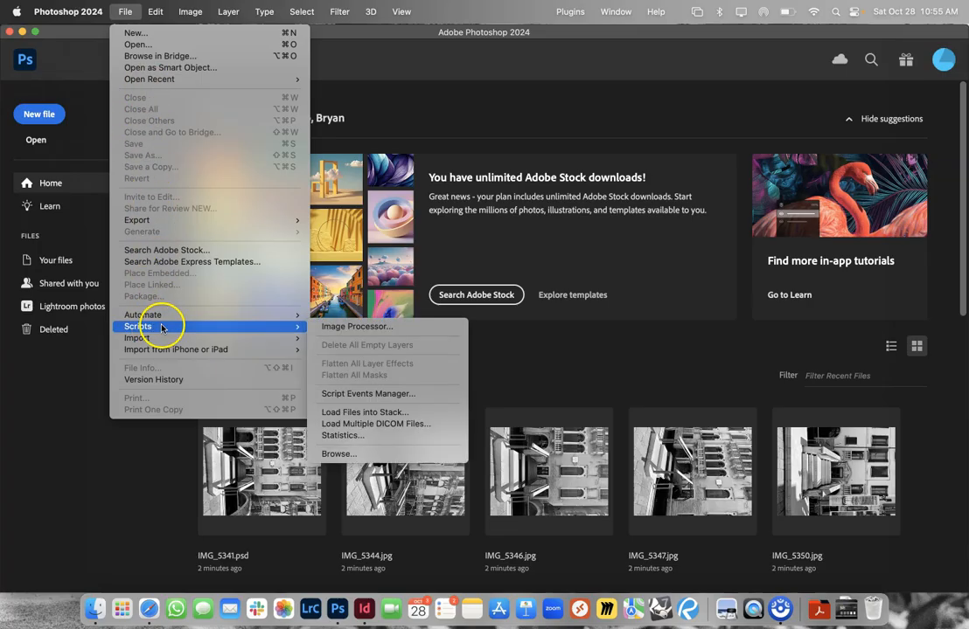
left_click(332, 331)
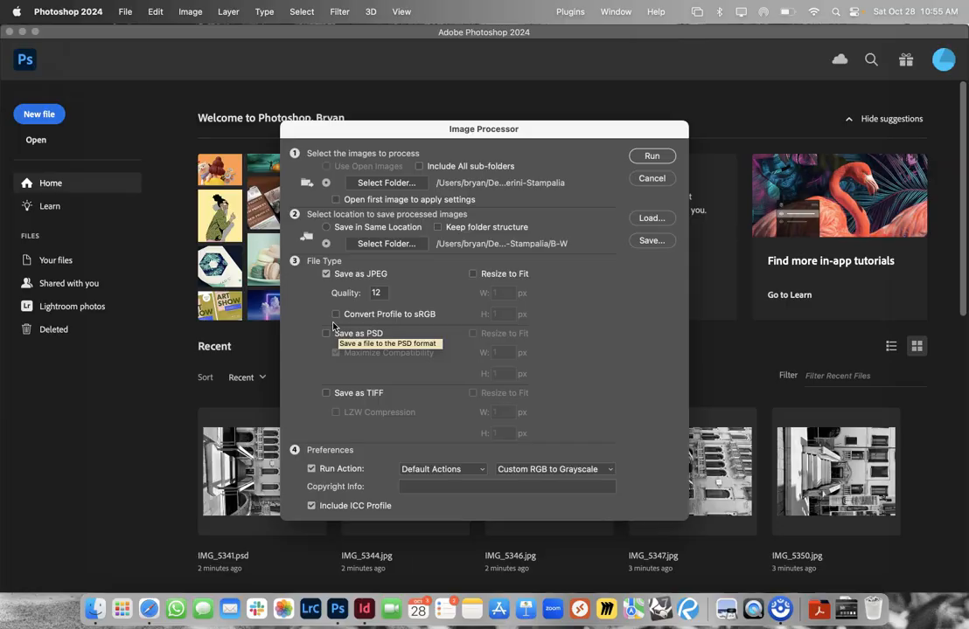
left_click(386, 184)
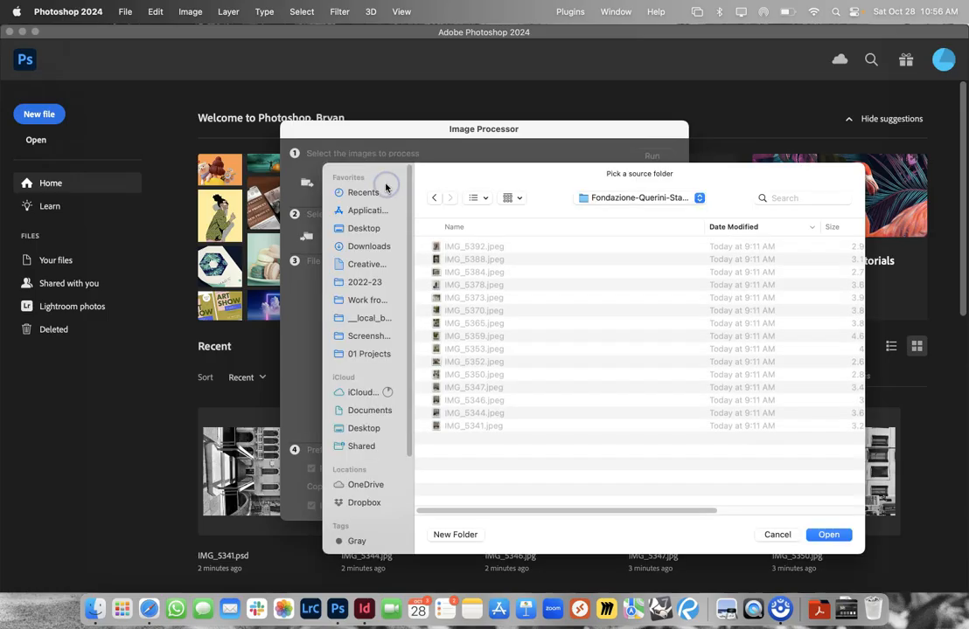
left_click(579, 198)
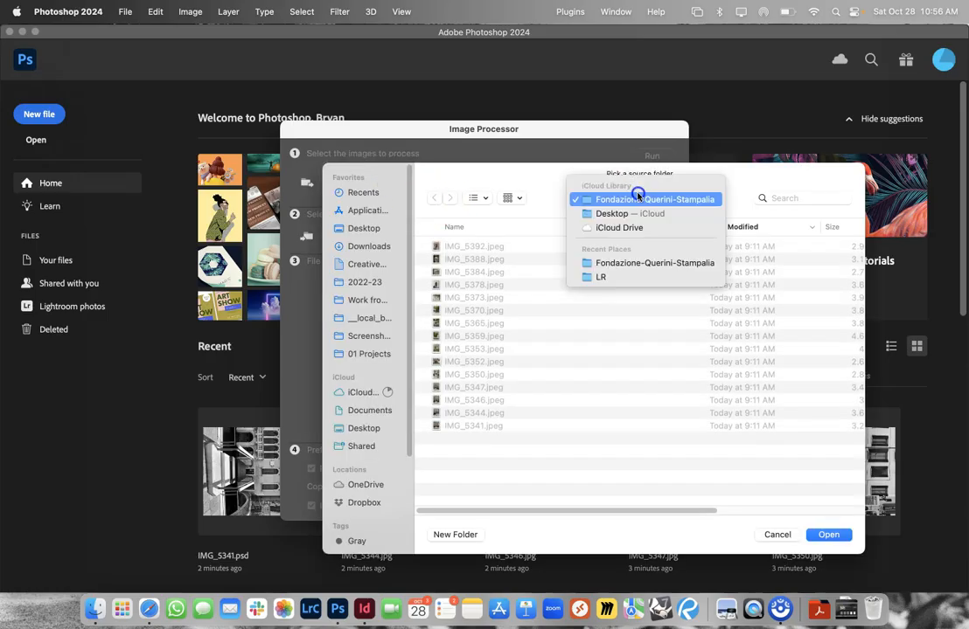
left_click(579, 212)
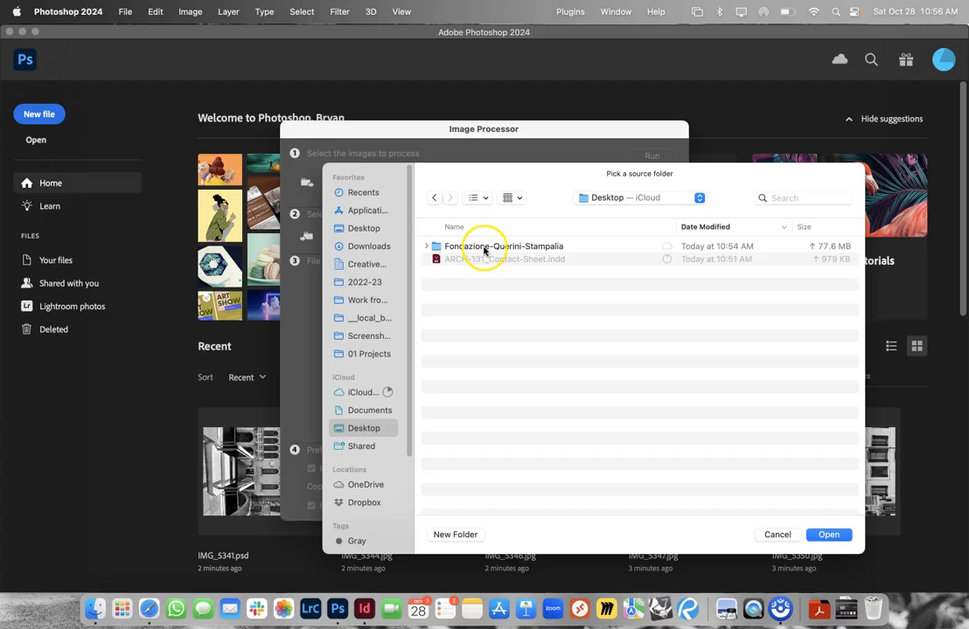
double_click(484, 251)
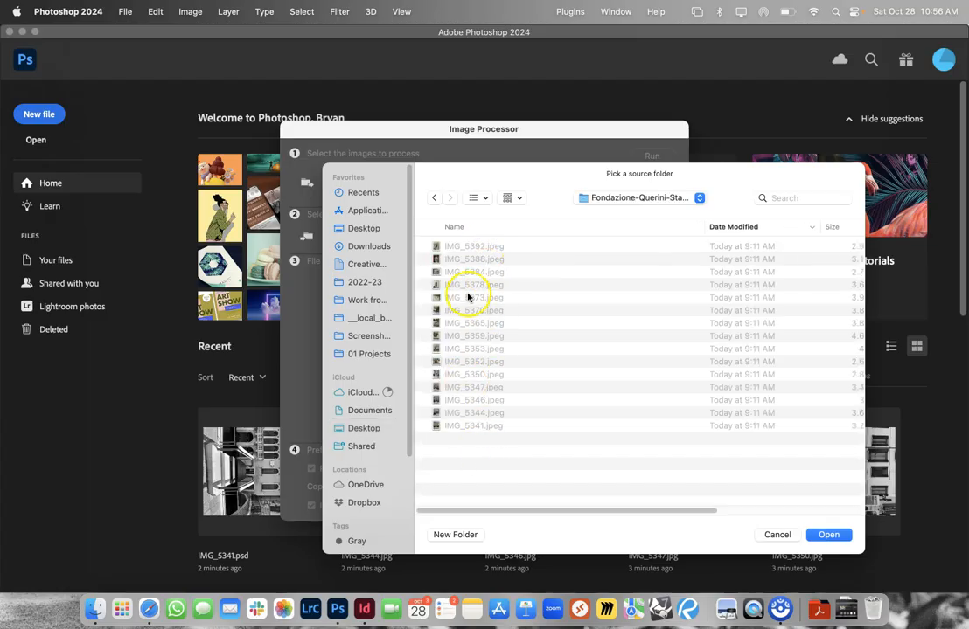
left_click(433, 198)
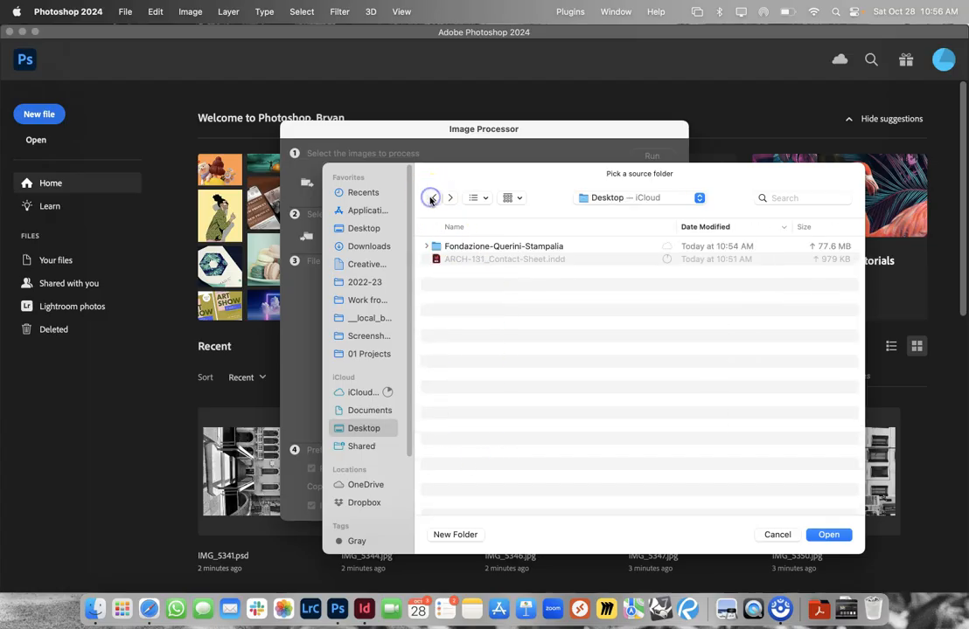
double_click(467, 246)
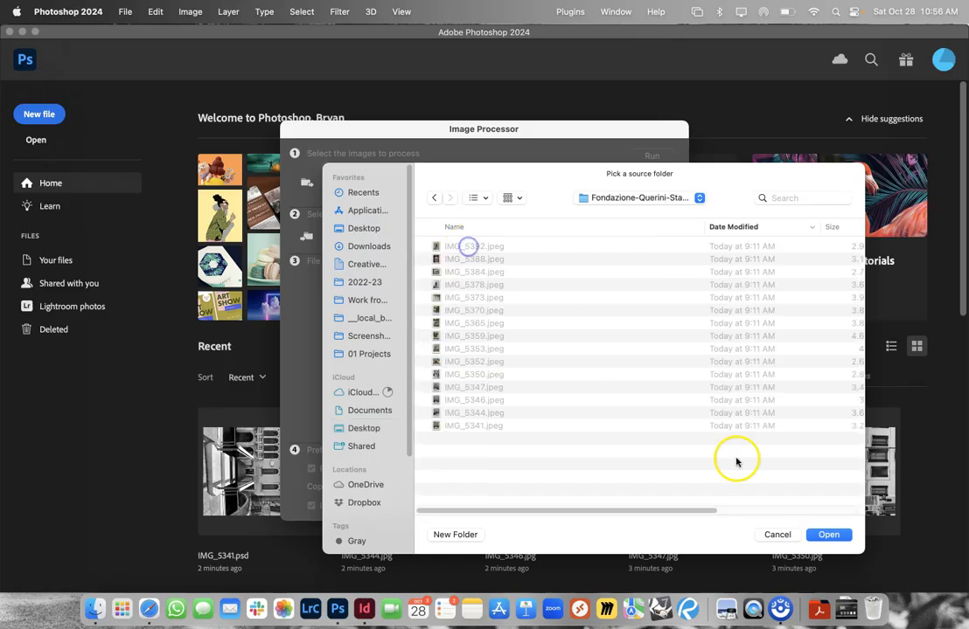
left_click(827, 535)
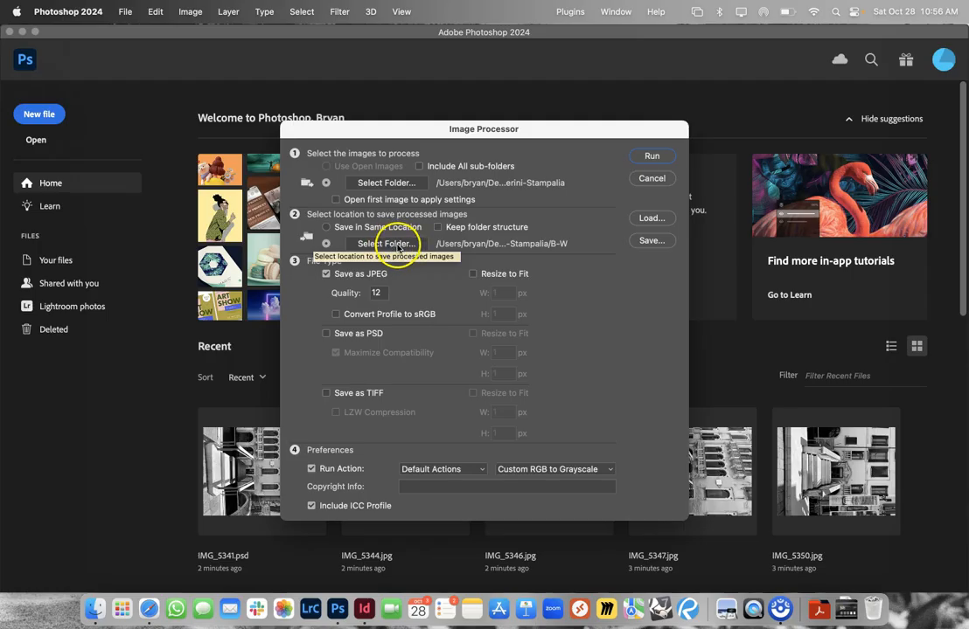
- Create a folder named B-W inside Fondazione-Querini-Stampalia and set it as the destination for the processed images
left_click(396, 245)
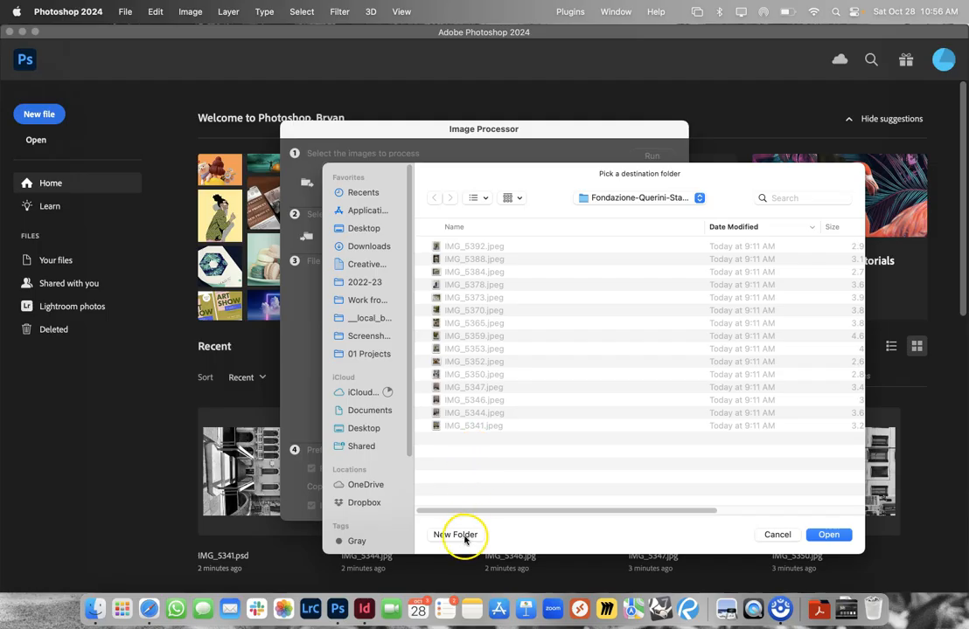
left_click(464, 535)
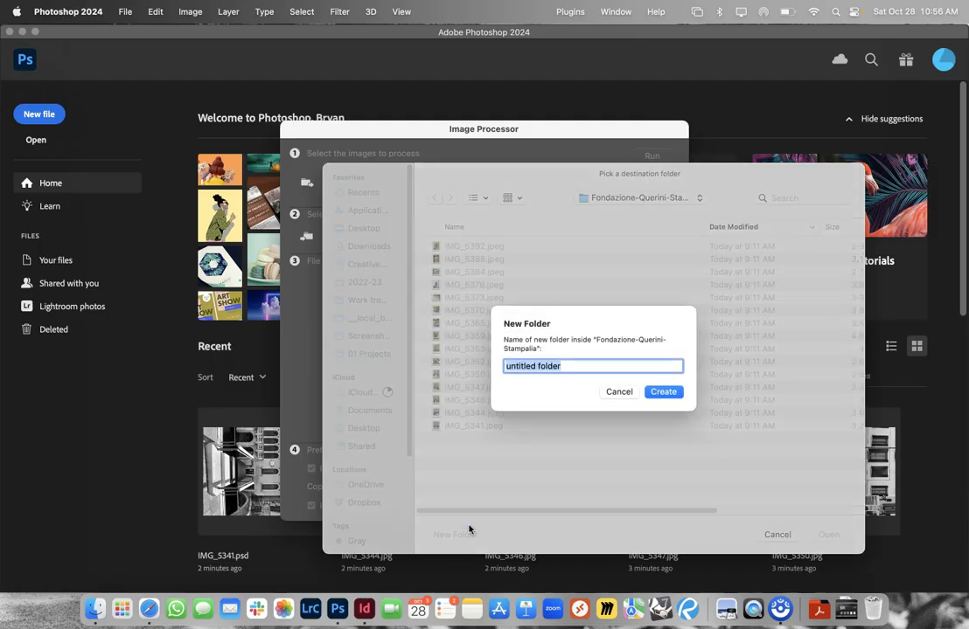
type("B")
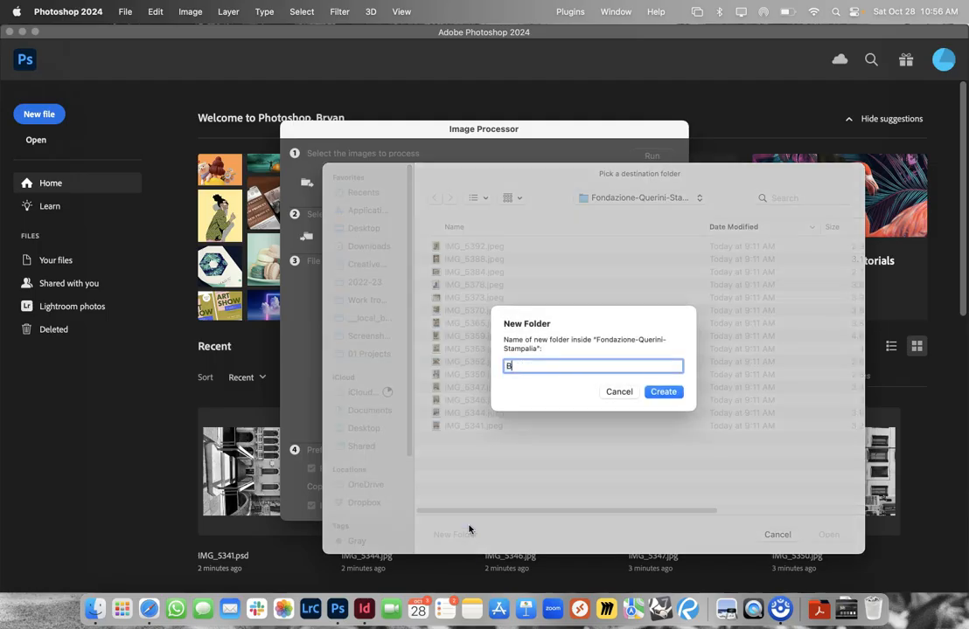
type("-W")
key("Return")
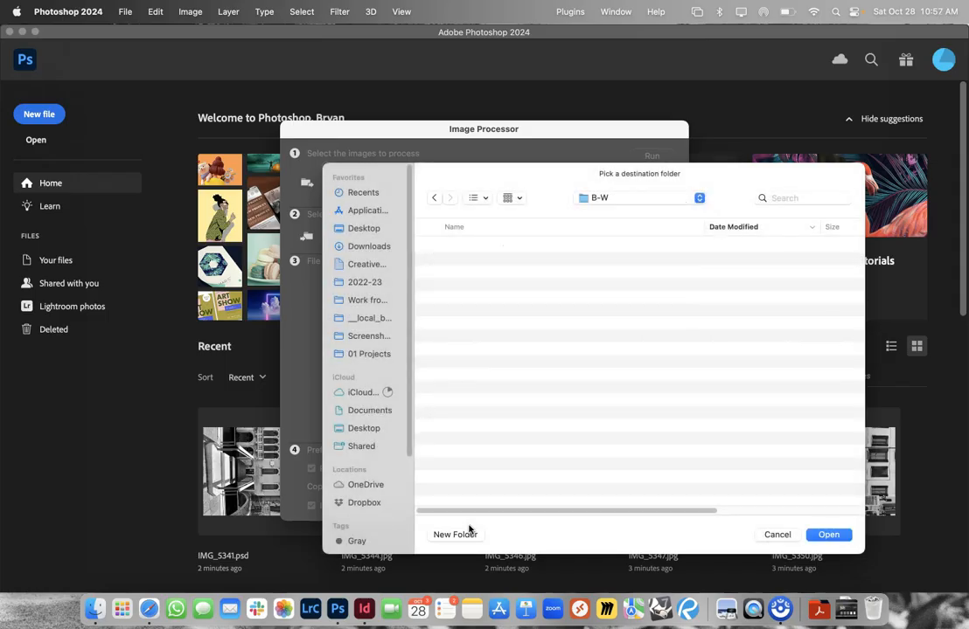
left_click(827, 535)
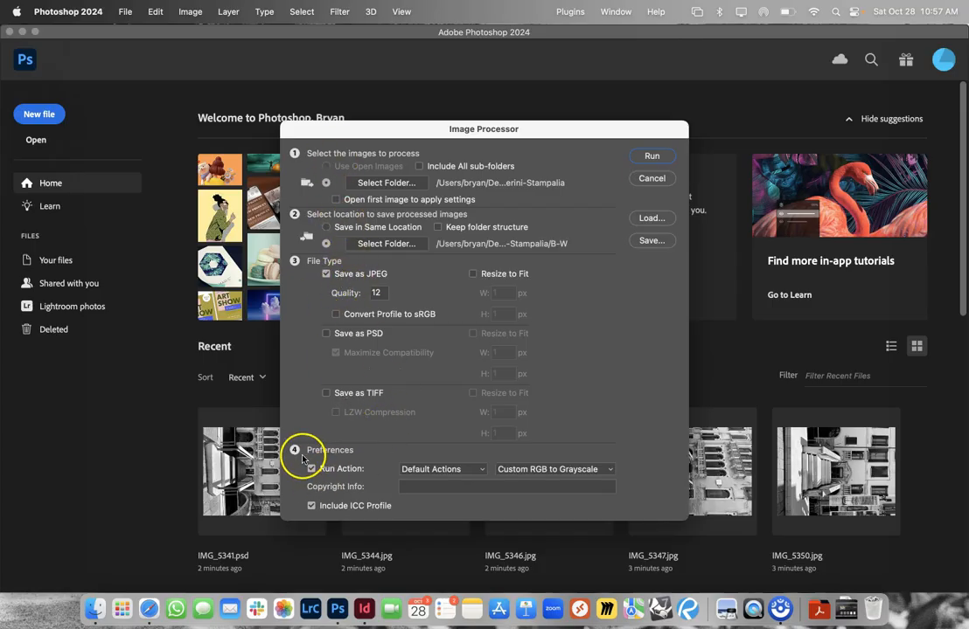
- Set the Custom RGB to Grayscale action from Default Actions for the batch and run the Image Processor
left_click(430, 472)
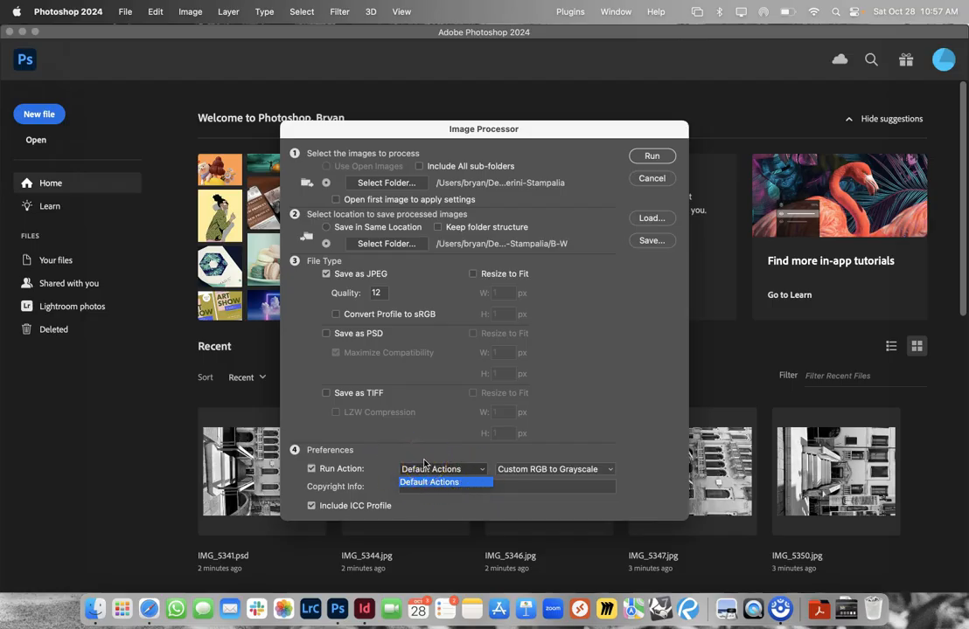
left_click(424, 463)
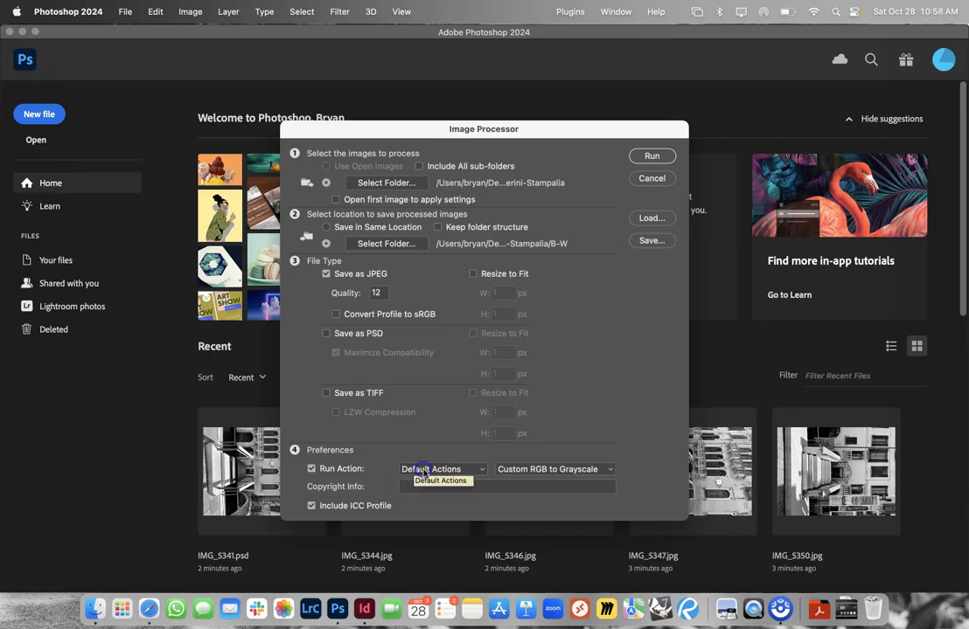
left_click(509, 470)
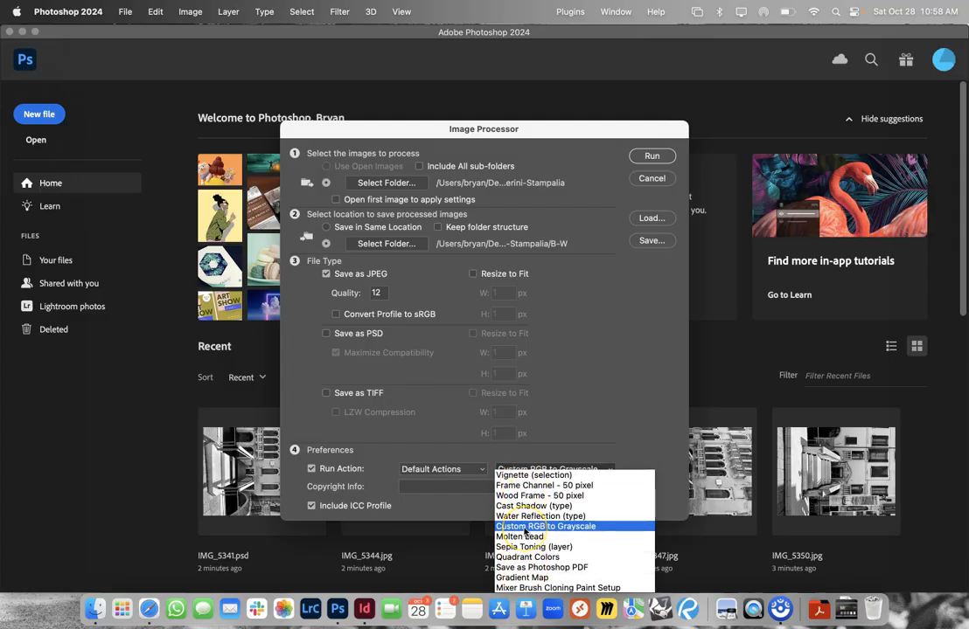
left_click(525, 527)
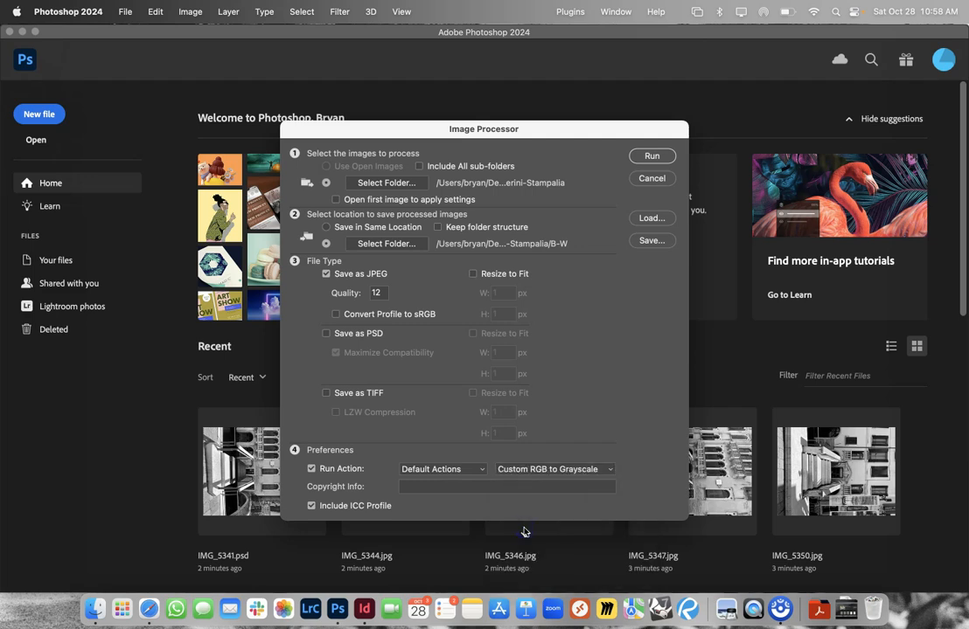
left_click(633, 157)
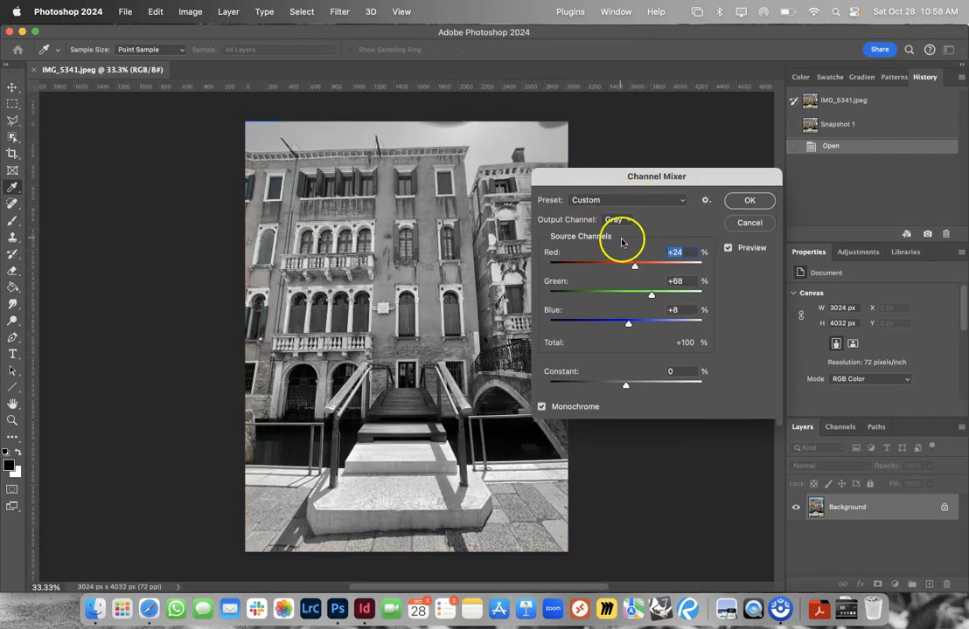
- Switch to Safari and read the color filter guide's introduction, highlighting the sentence about similar colors making B&W pictures flat
left_click(146, 616)
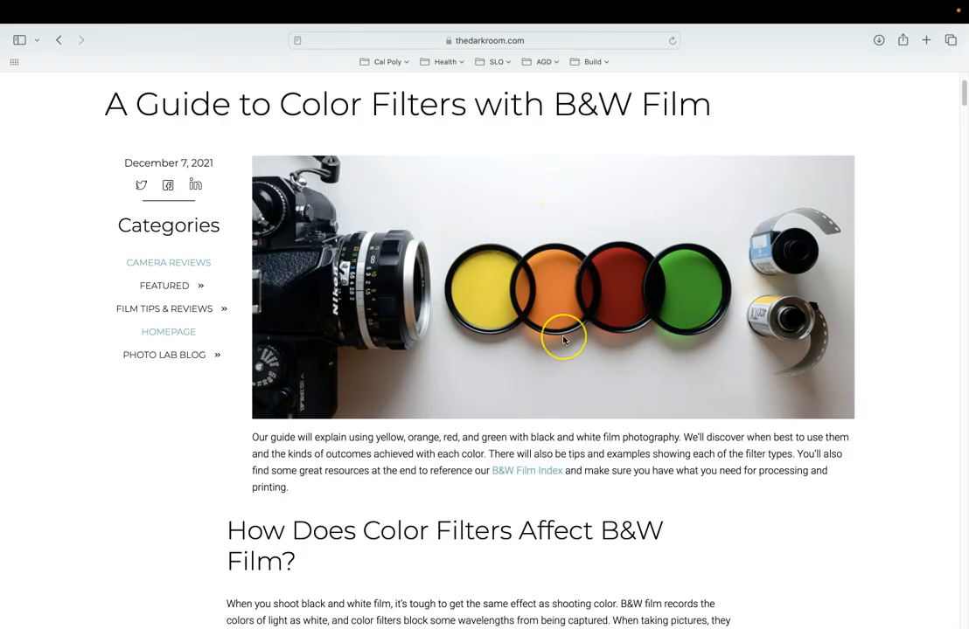
scroll(564, 339, "down", 5)
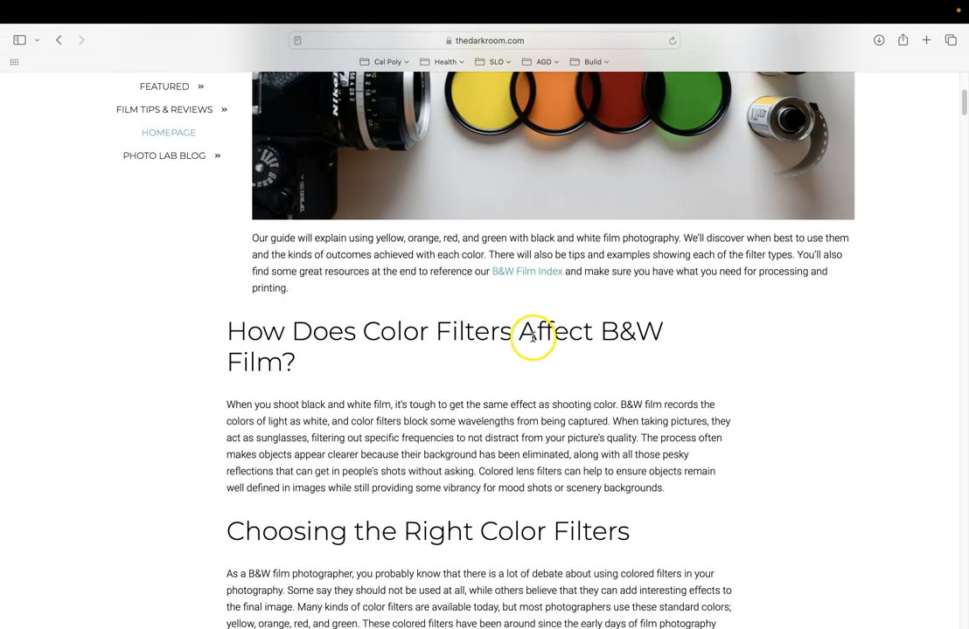
scroll(532, 337, "down", 10)
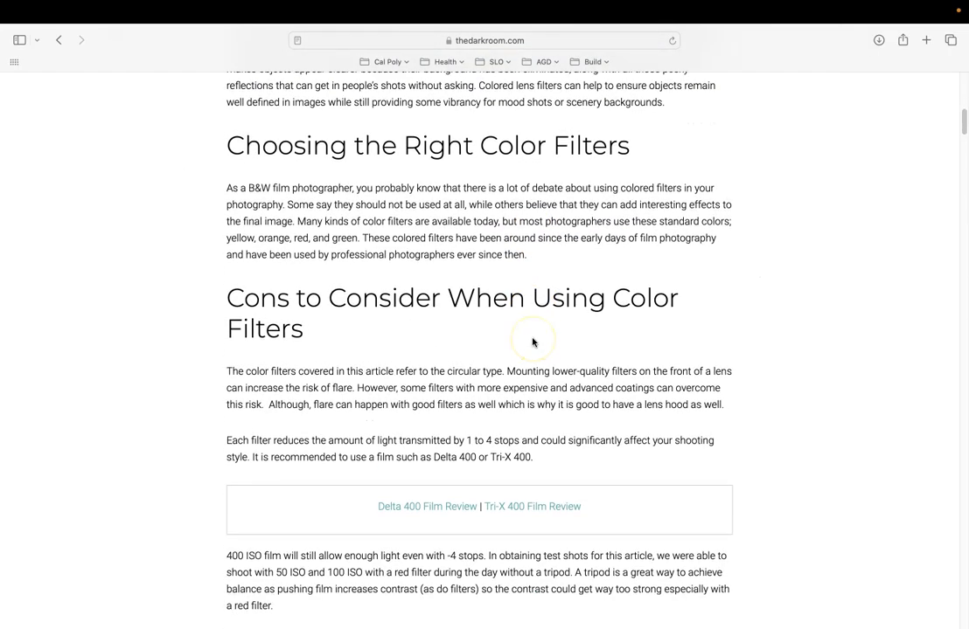
scroll(532, 342, "up", 10)
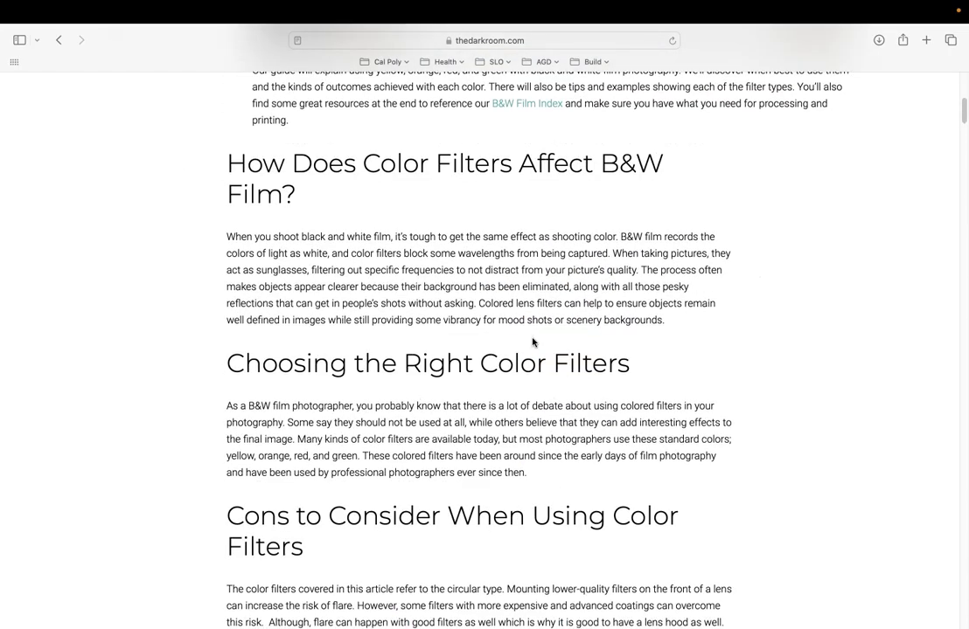
scroll(533, 342, "down", 20)
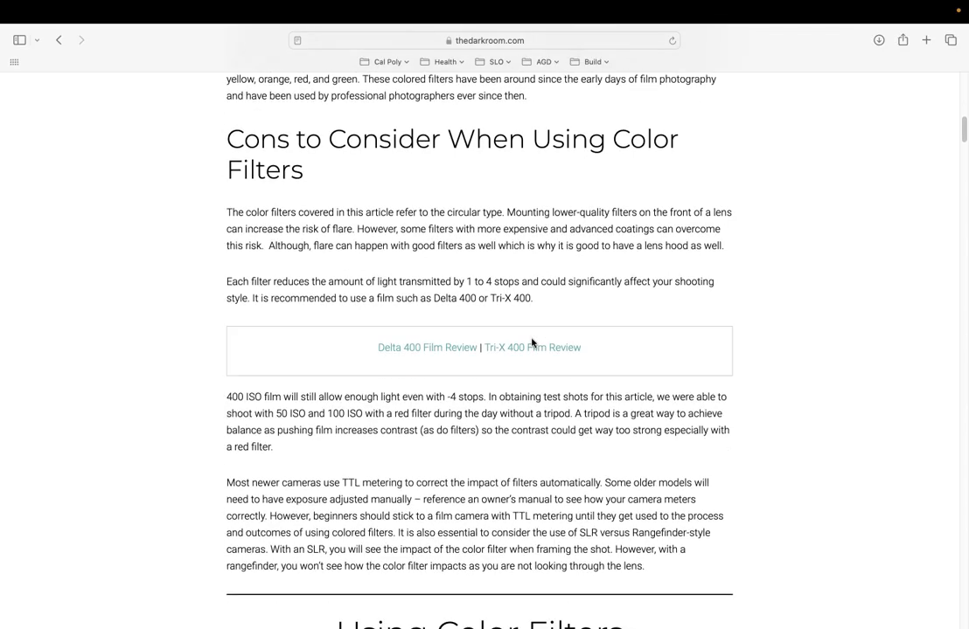
scroll(531, 340, "down", 5)
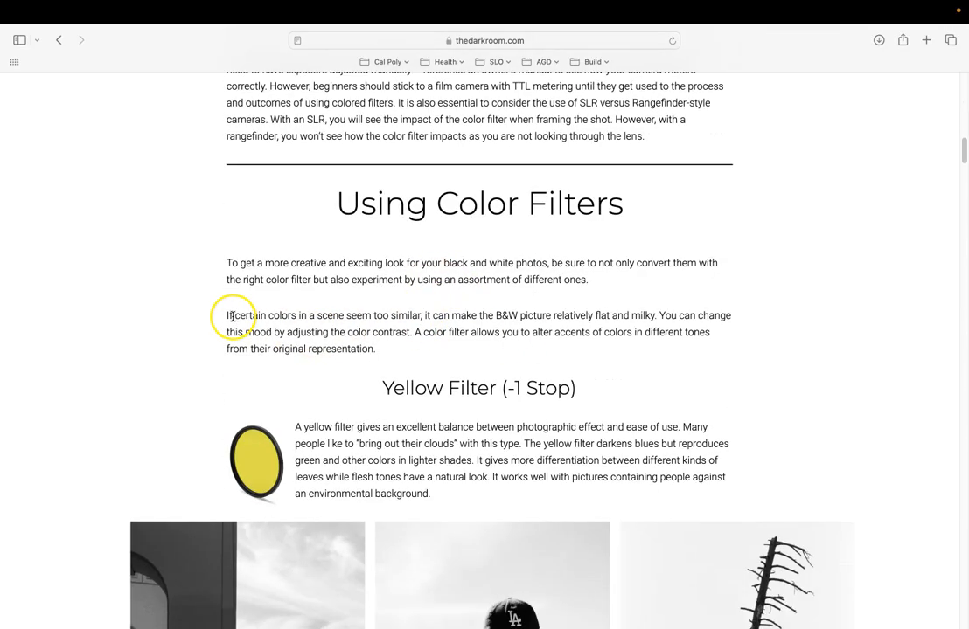
left_click_drag(256, 319, 590, 320)
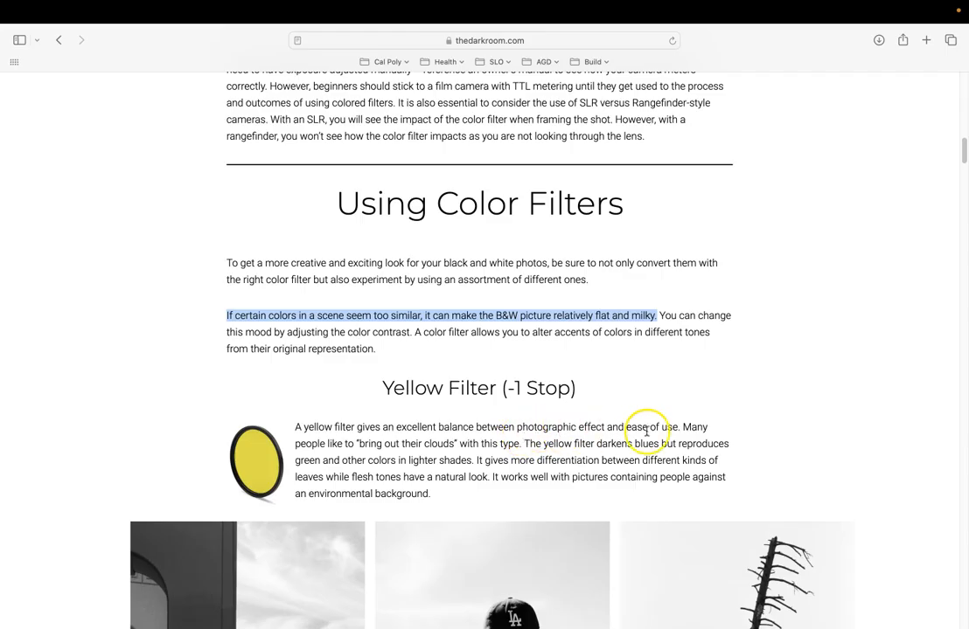
- Examine the guide's yellow, orange and red filter sections and their black-and-white sample photos
scroll(535, 439, "down", 3)
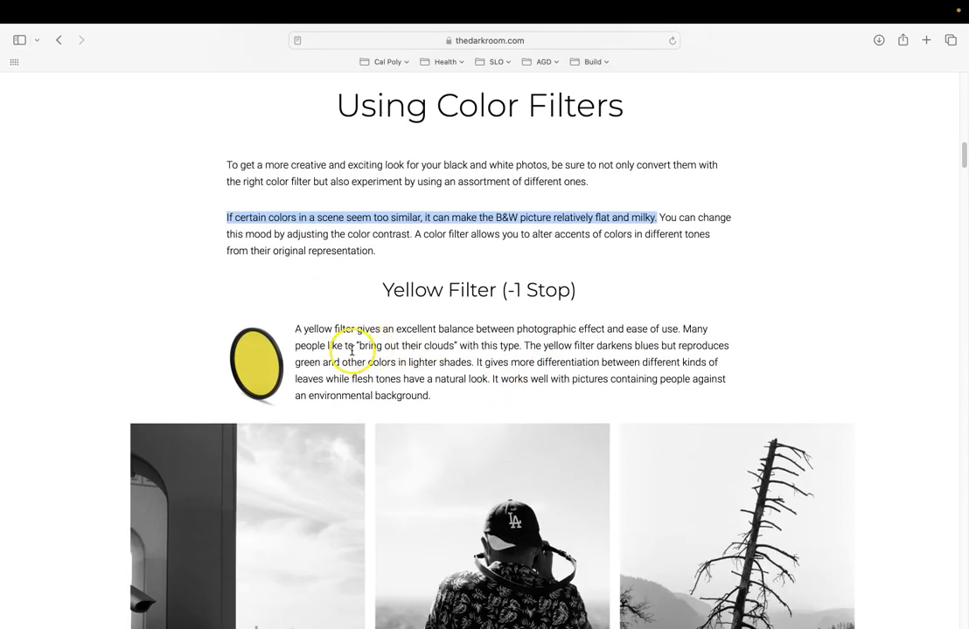
scroll(359, 348, "down", 4)
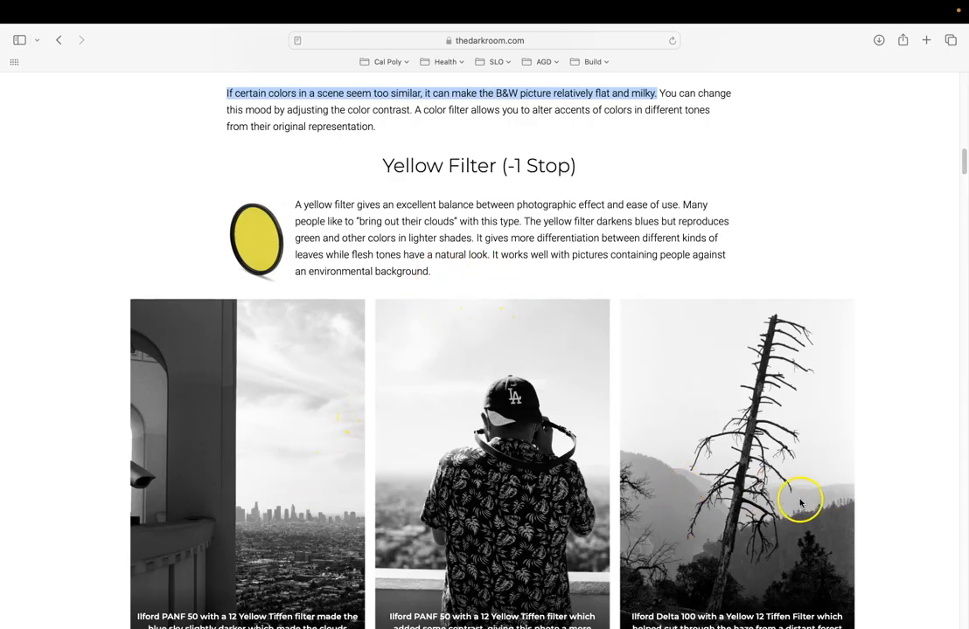
scroll(670, 514, "down", 8)
scroll(673, 514, "down", 10)
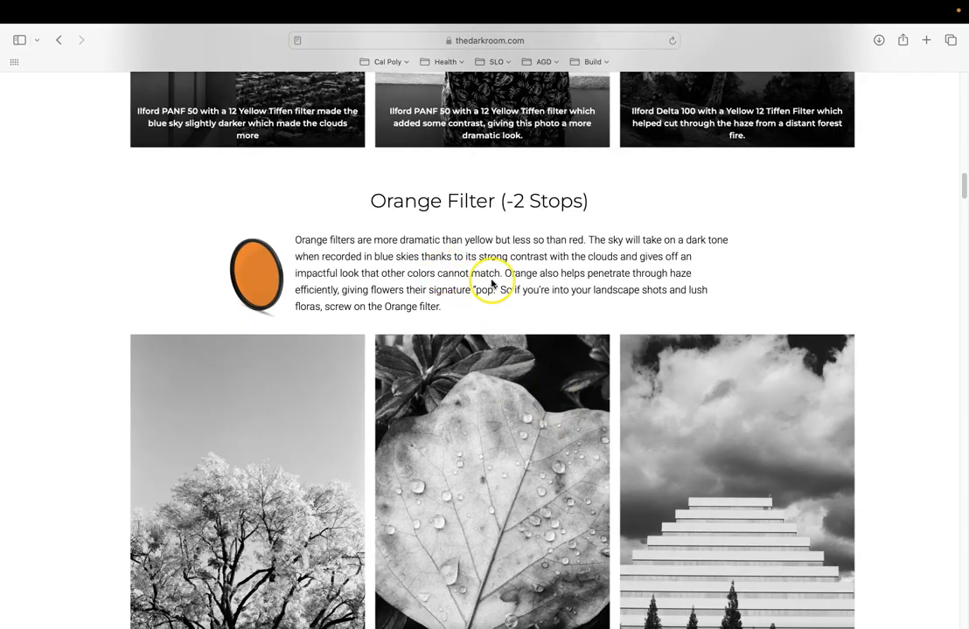
scroll(332, 469, "down", 4)
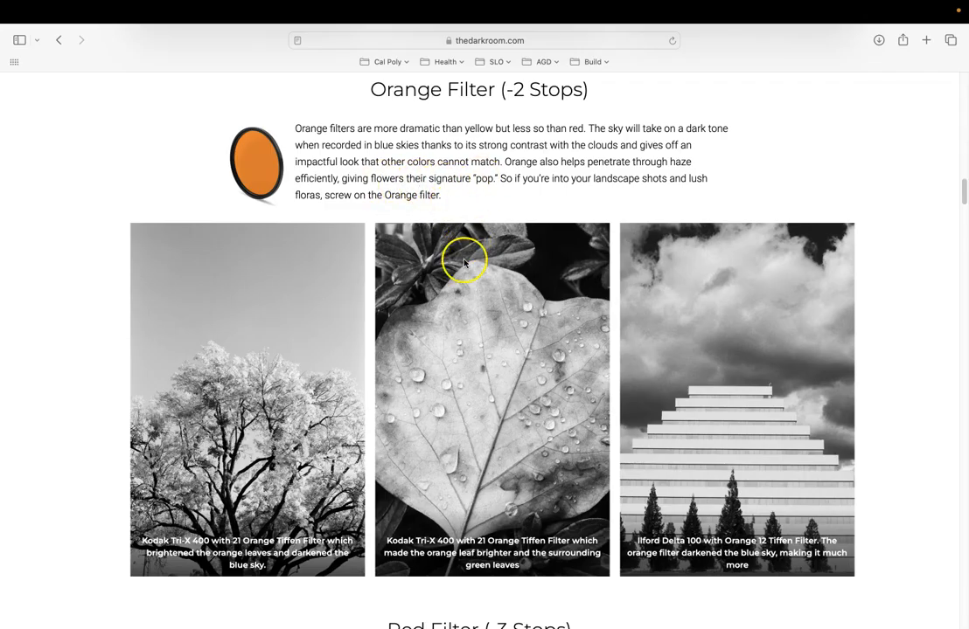
scroll(468, 275, "down", 5)
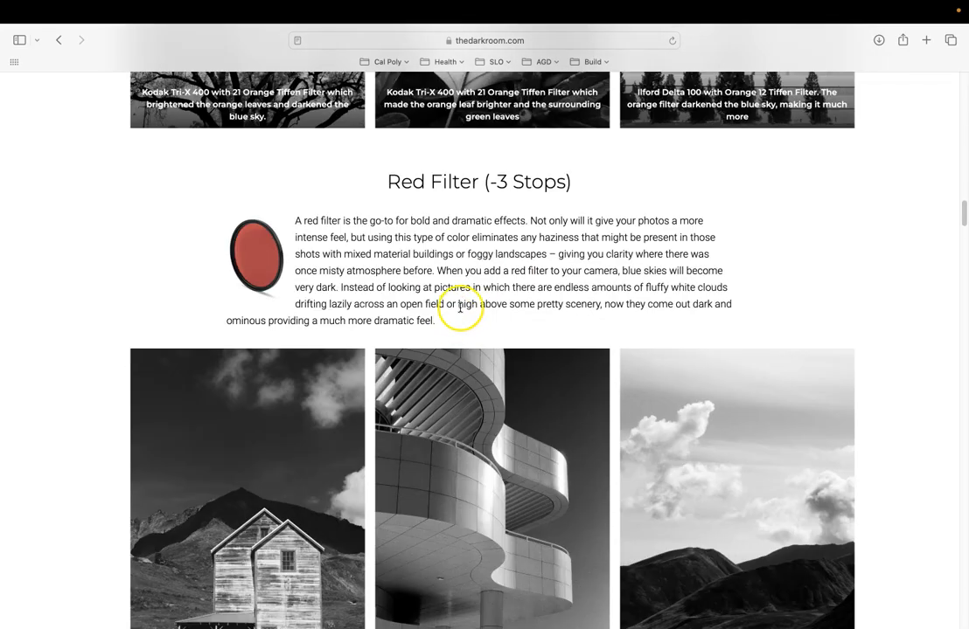
scroll(473, 450, "down", 1)
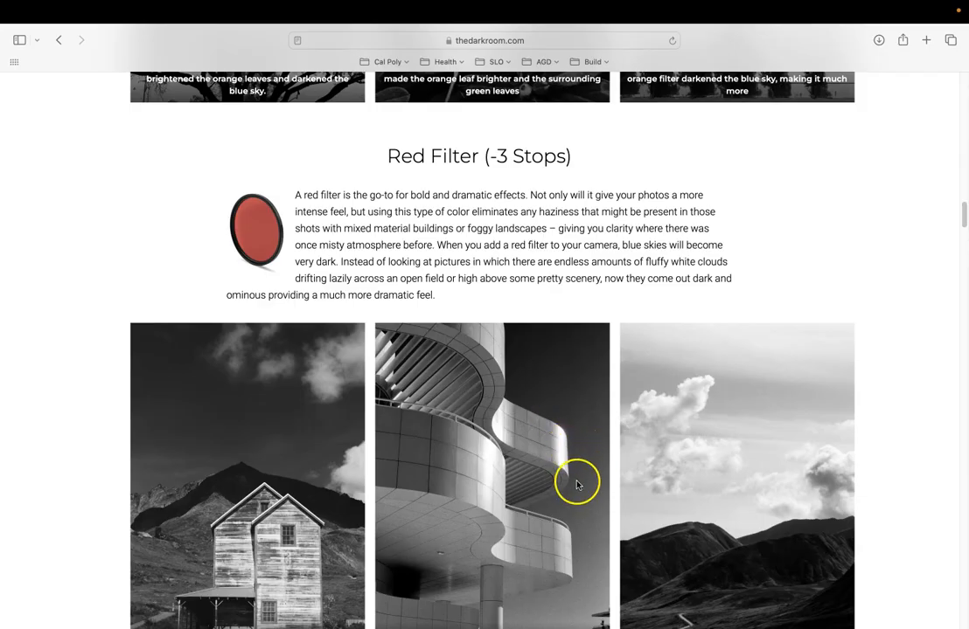
scroll(576, 485, "down", 1)
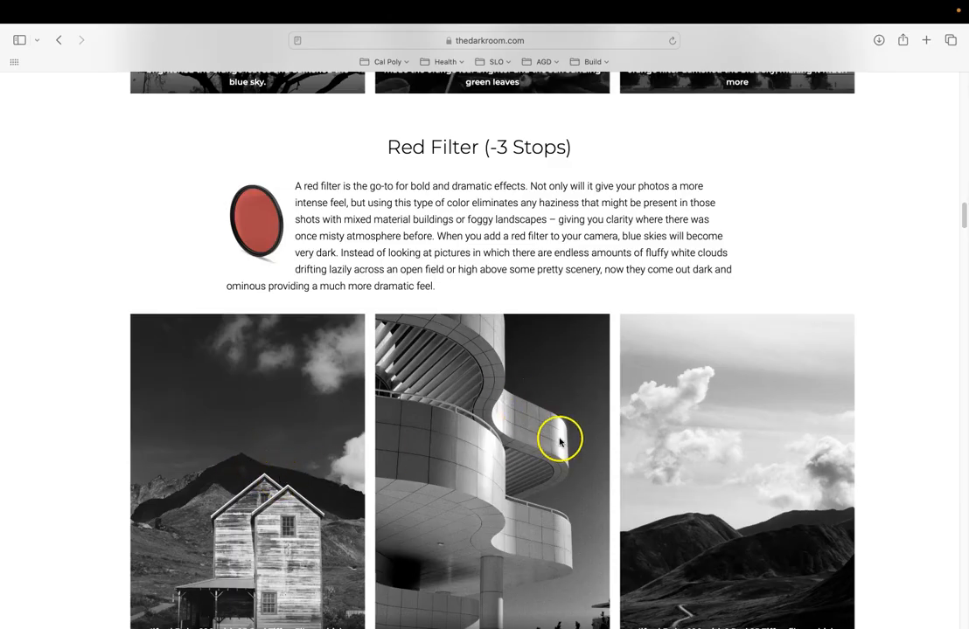
scroll(559, 428, "down", 5)
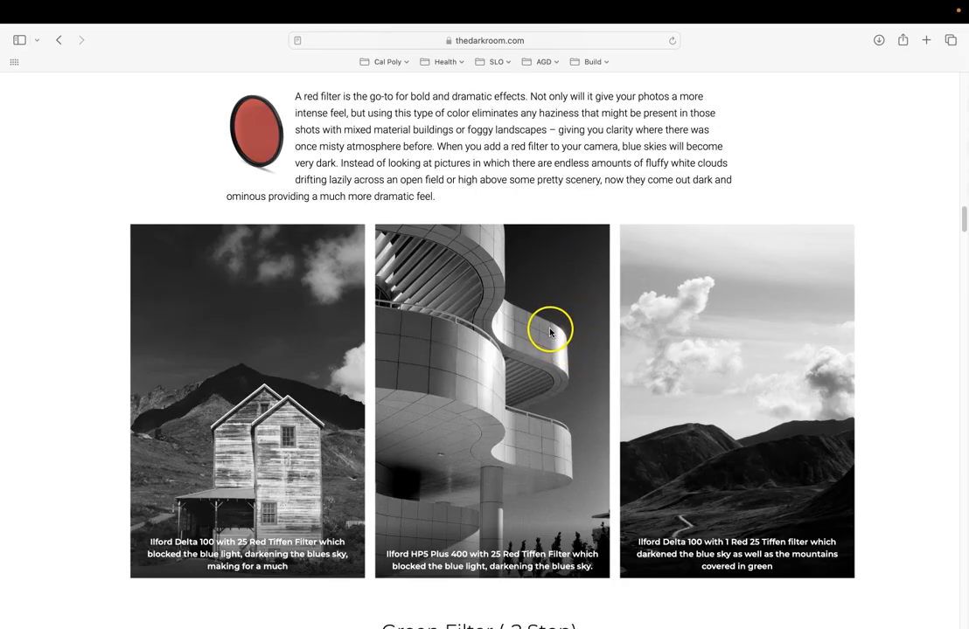
- Switch to Photoshop and set the Channel Mixer preset for IMG_5341 to Black & White with Red Filter (RGB)
mouse_move(582, 617)
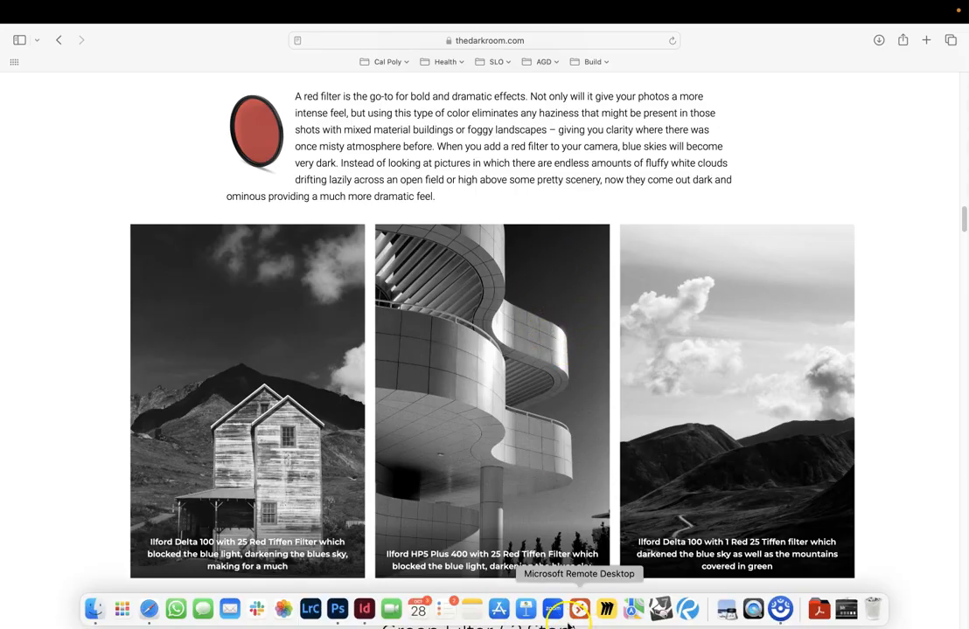
left_click(336, 610)
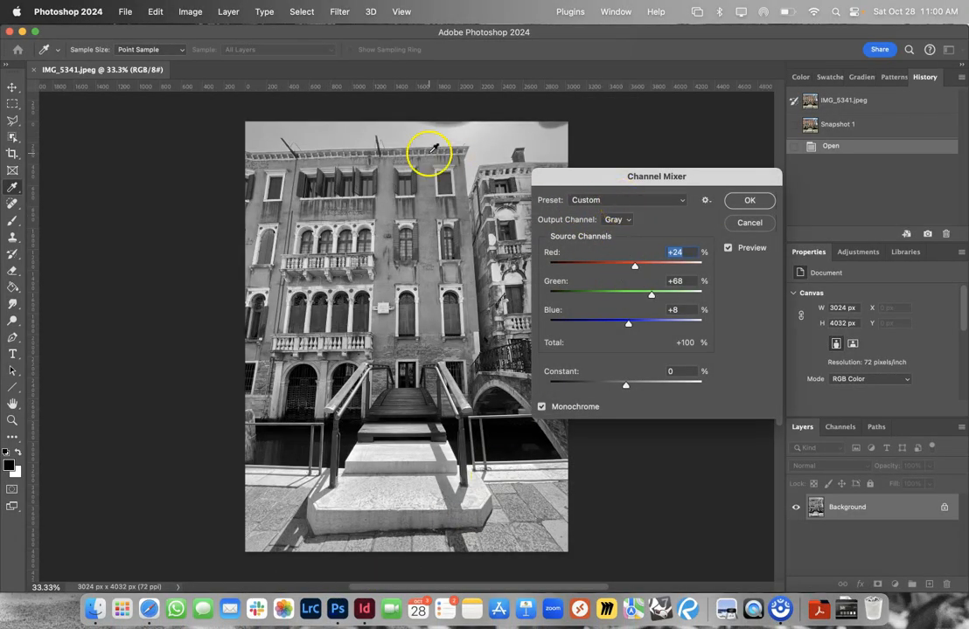
left_click(630, 203)
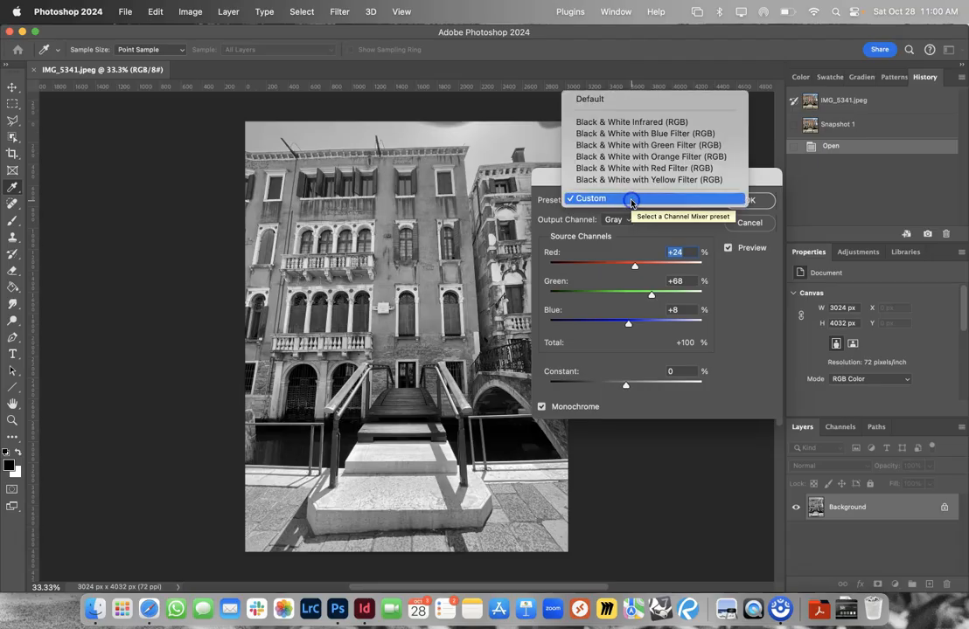
left_click(673, 167)
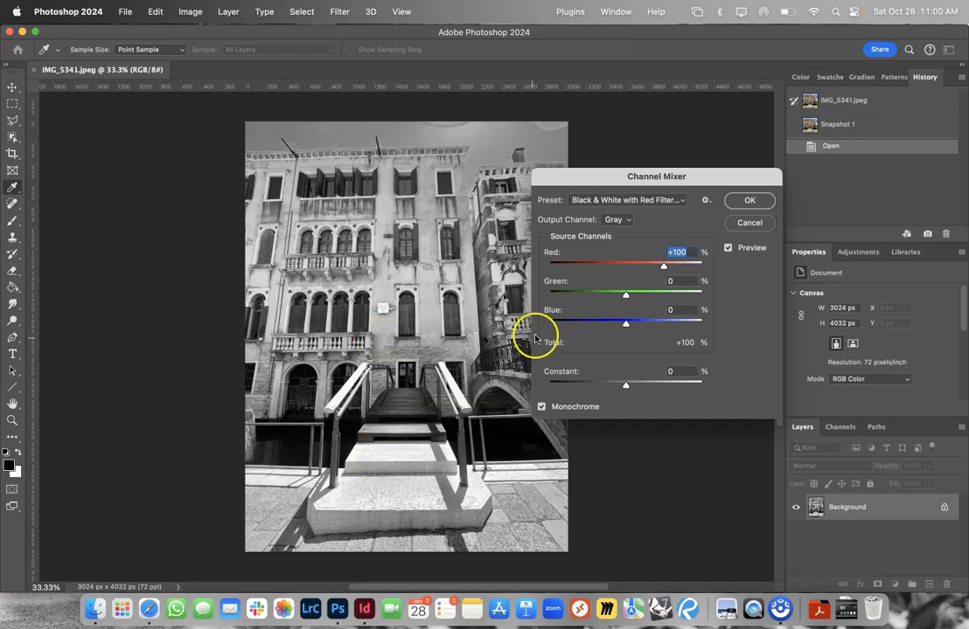
- Compare IMG_5341 under the Default and Custom Channel Mixer presets, ending back on Black & White with Red Filter (RGB)
left_click(603, 200)
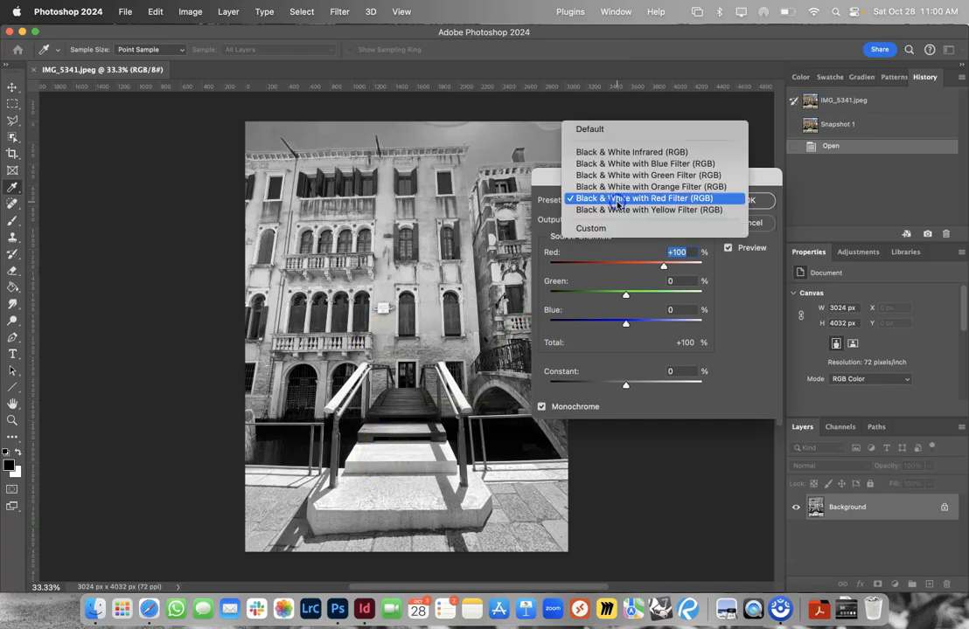
left_click(613, 133)
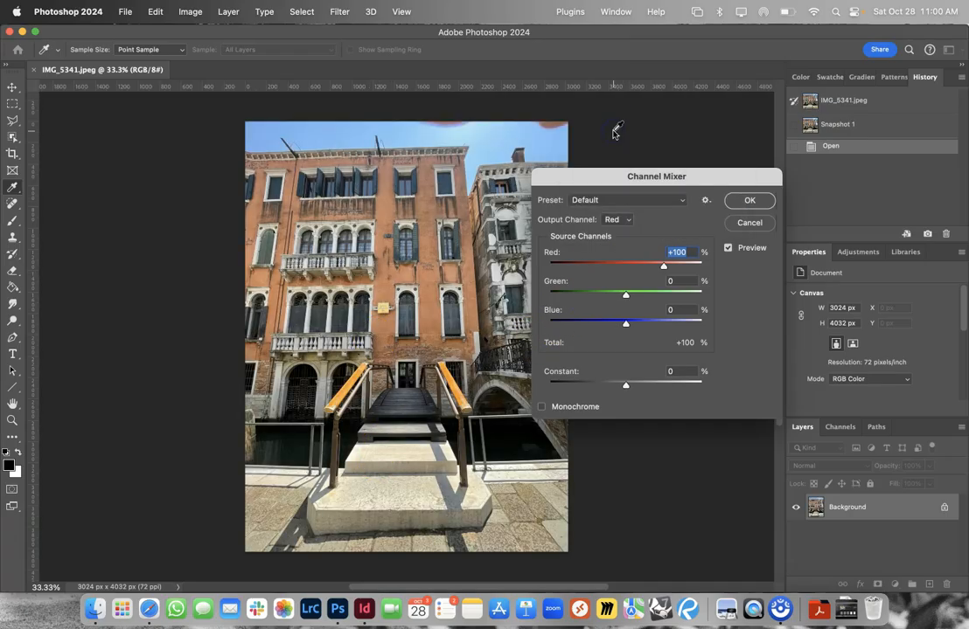
left_click(618, 200)
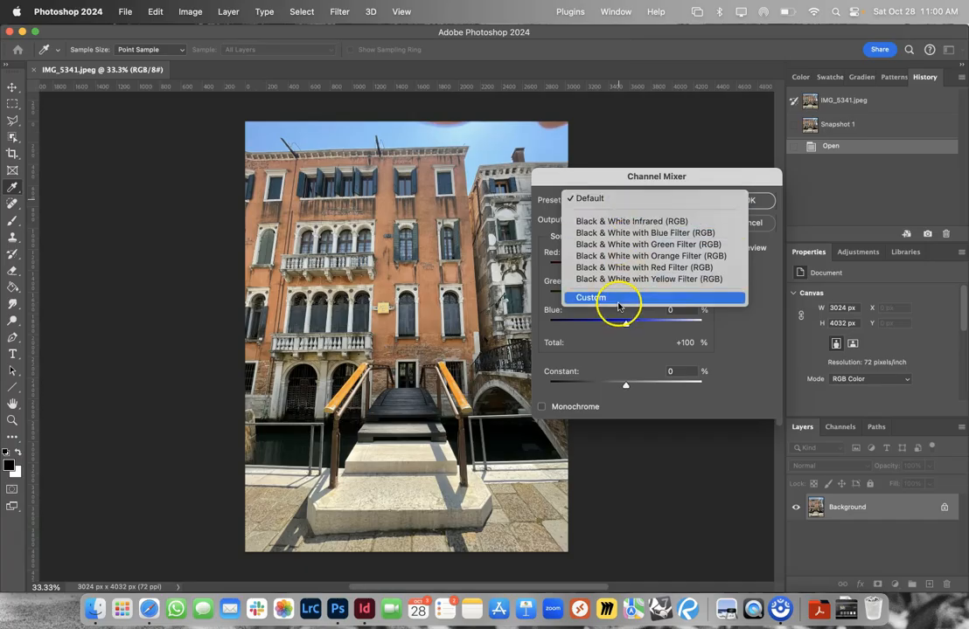
left_click(618, 298)
left_click(618, 200)
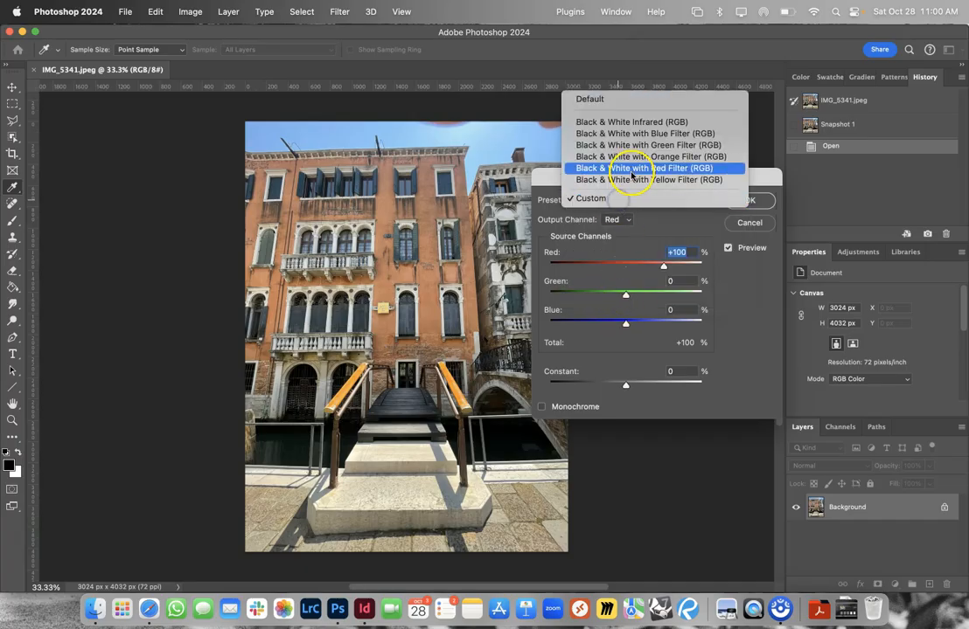
left_click(631, 173)
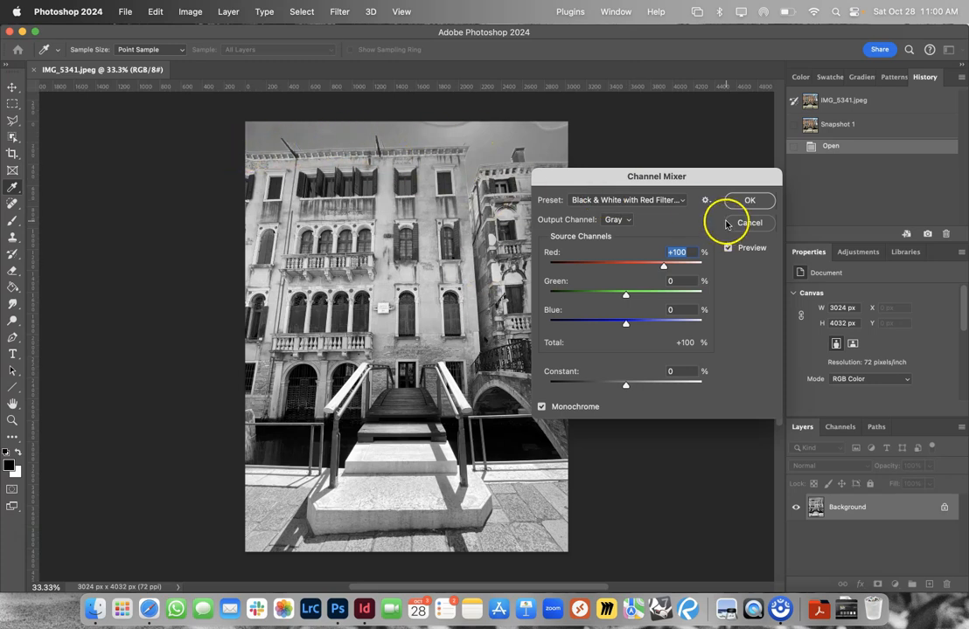
- Accept the red filter mix for IMG_5341 and convert IMG_5344 with the Black & White with Red Filter (RGB) preset
left_click(643, 205)
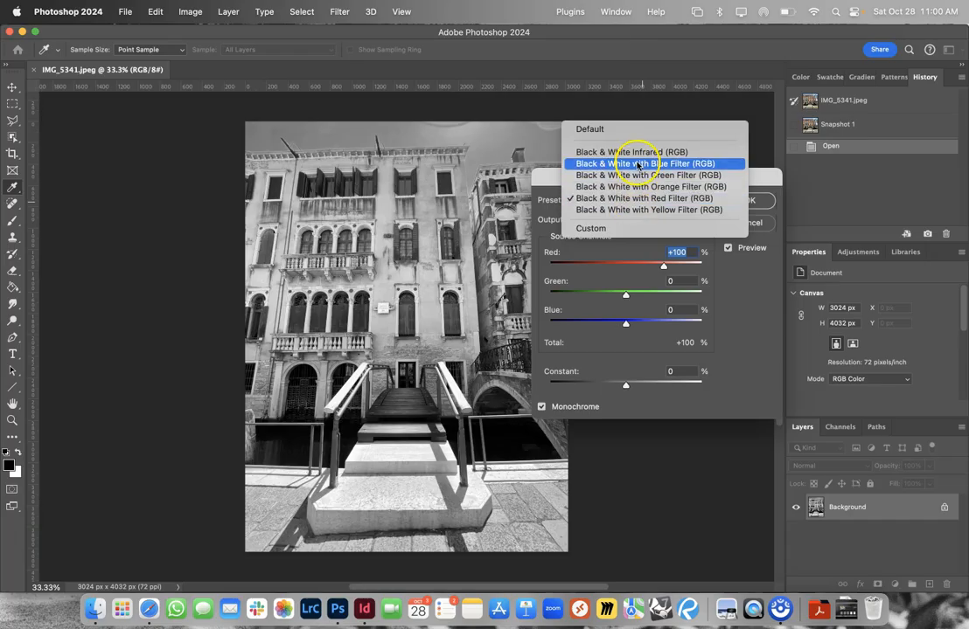
left_click(760, 206)
left_click(759, 205)
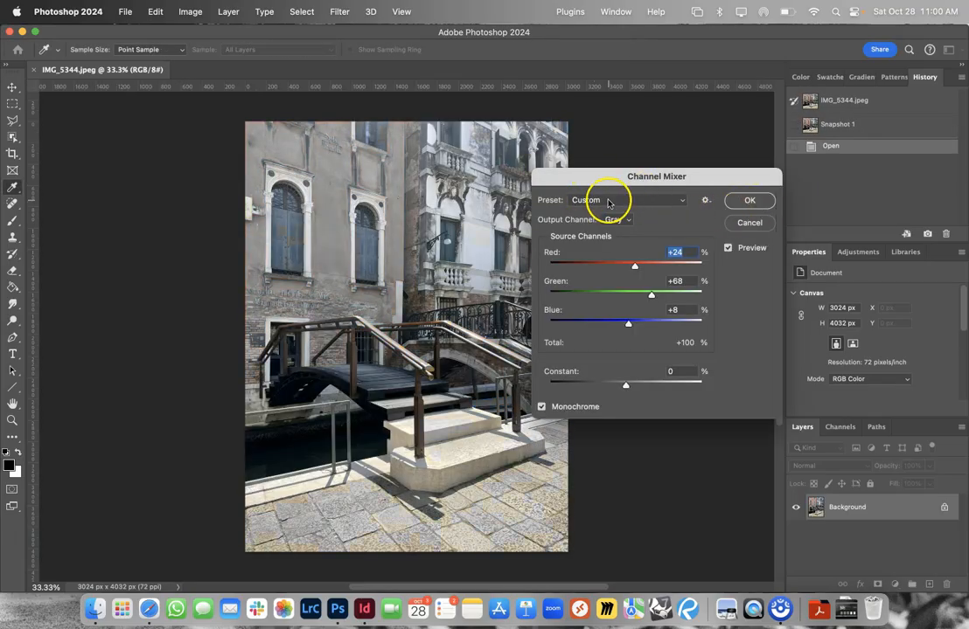
left_click(610, 201)
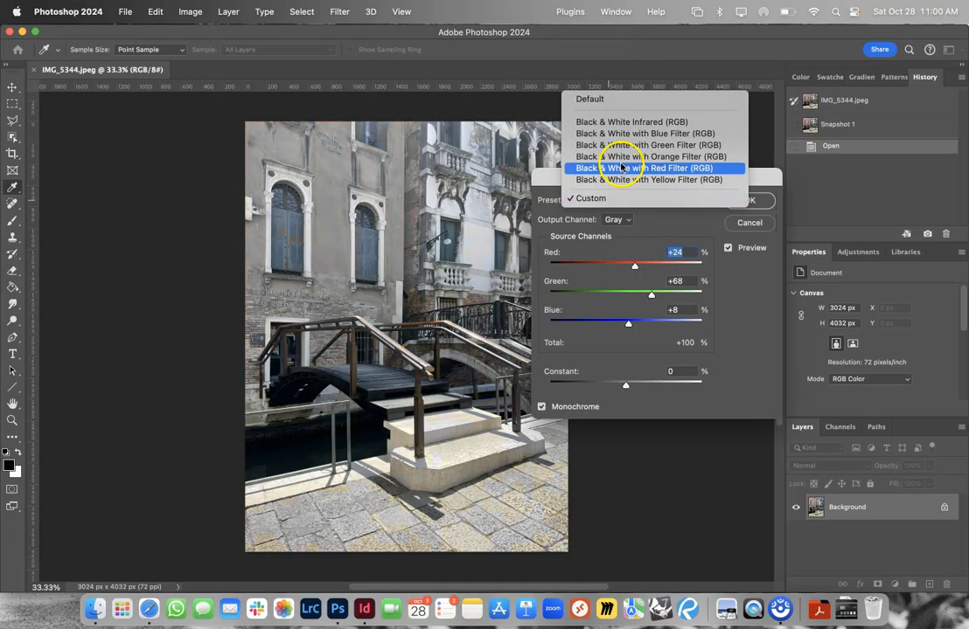
left_click(626, 169)
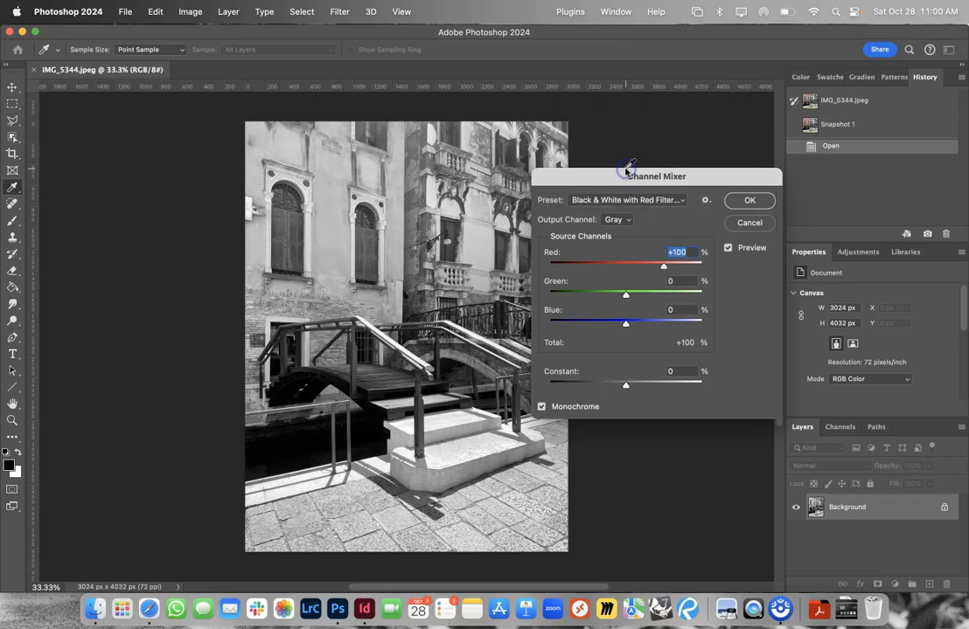
left_click(744, 204)
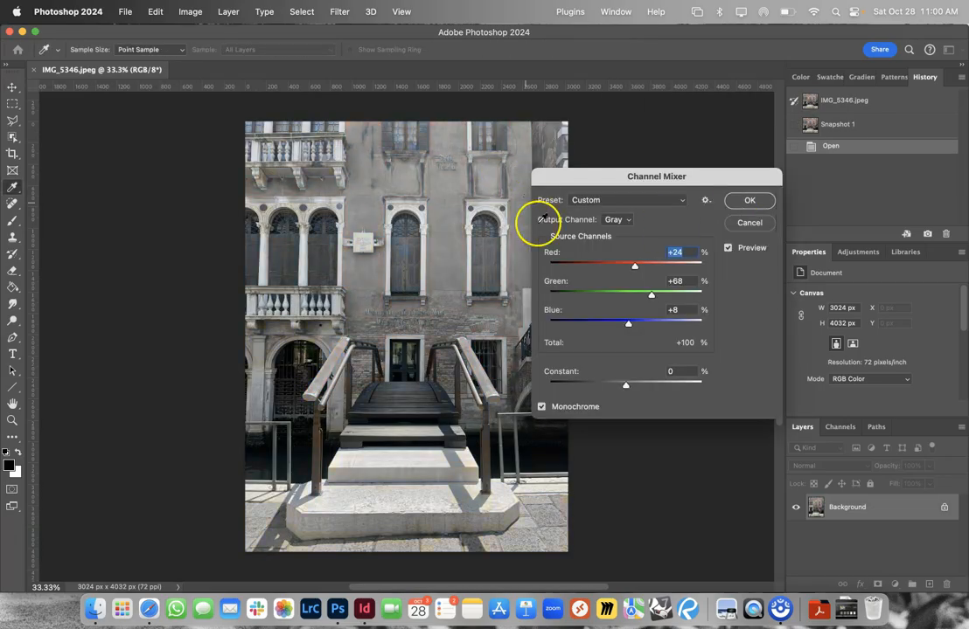
- Try the orange filter preset on IMG_5346, and convert the photo with Black & White with Red Filter (RGB) instead
left_click(619, 200)
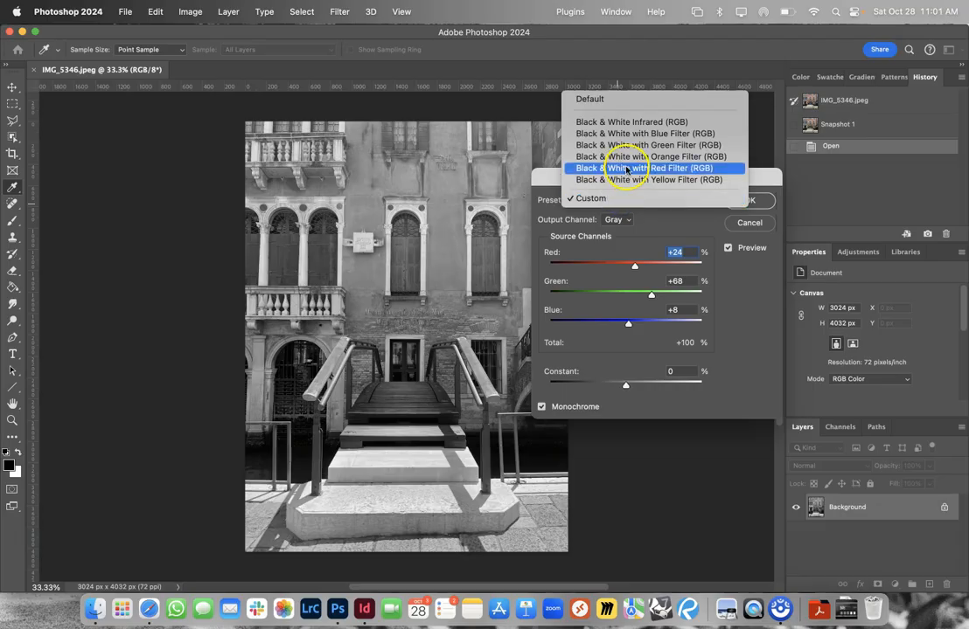
left_click(627, 157)
left_click(626, 194)
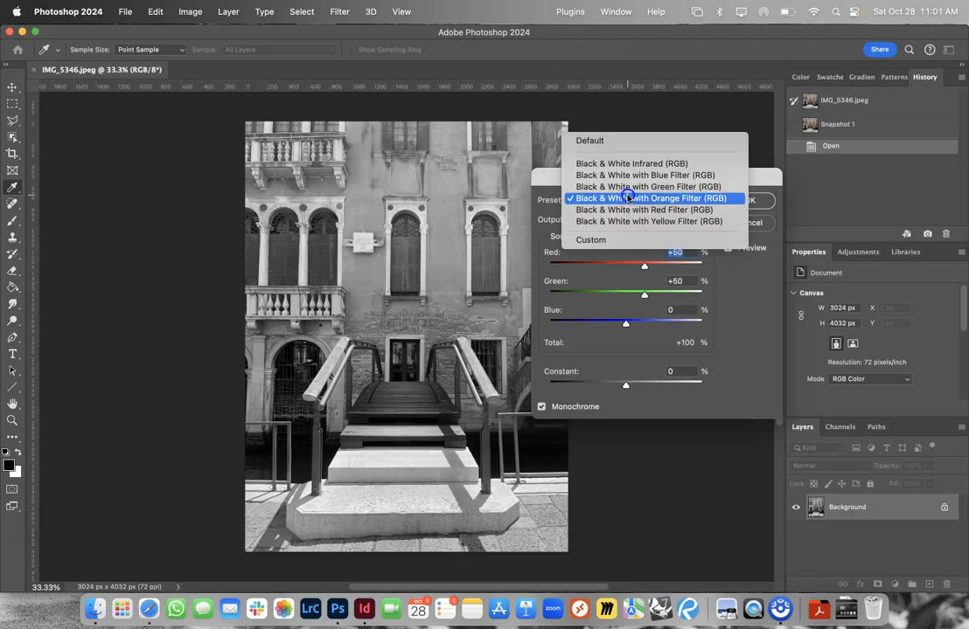
left_click(612, 210)
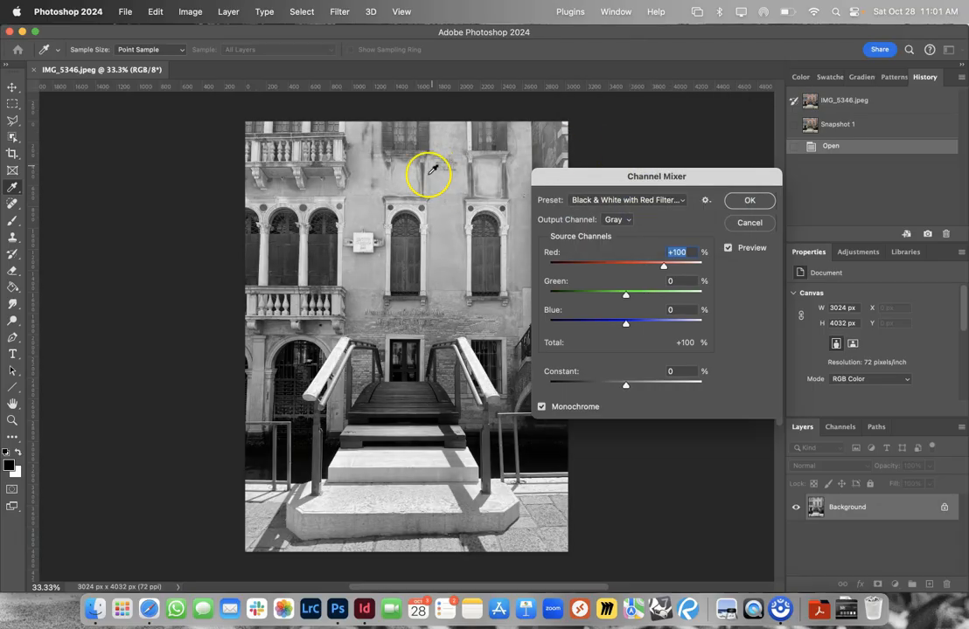
left_click(738, 201)
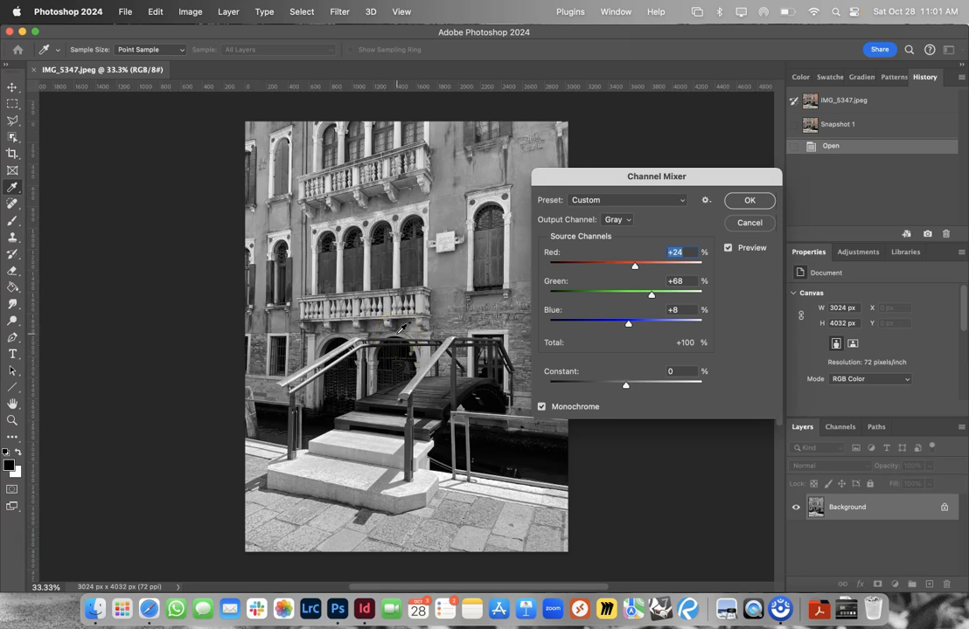
- Accept the Custom channel mix for IMG_5347 and convert IMG_5353 with the Black & White with Green Filter (RGB) preset
left_click(740, 201)
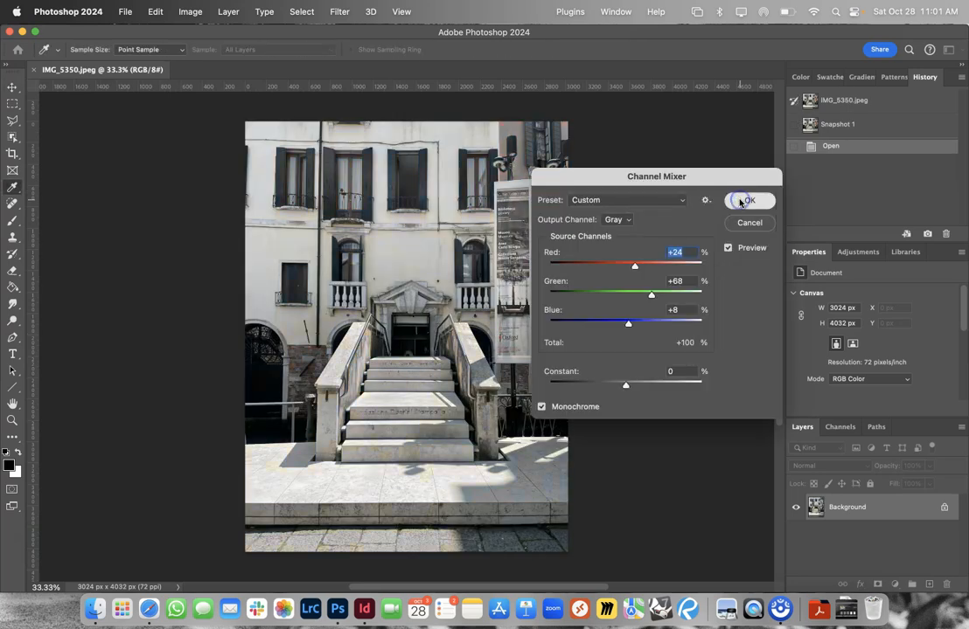
left_click(740, 201)
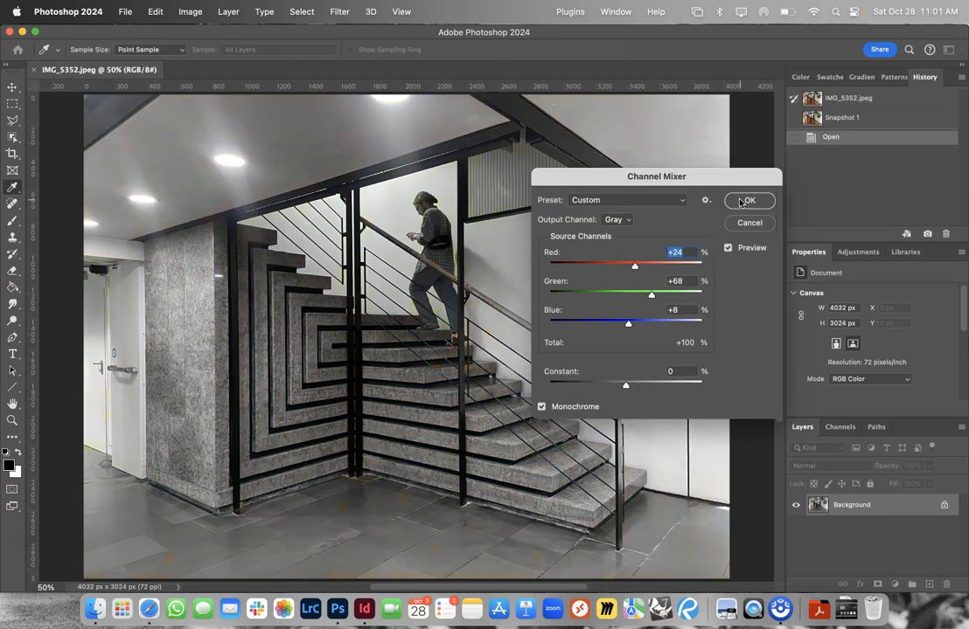
left_click(739, 201)
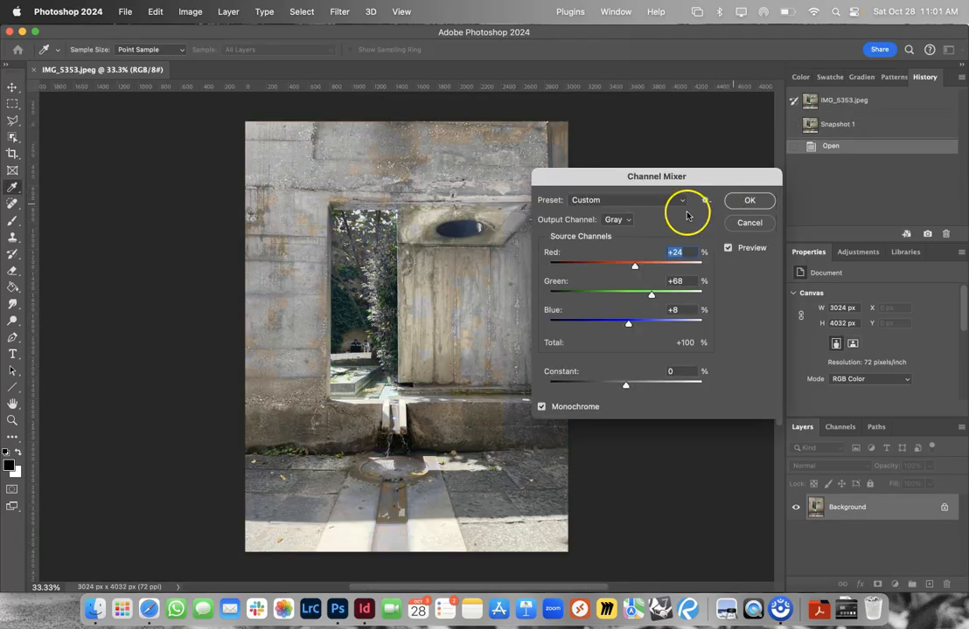
left_click(631, 201)
left_click(650, 144)
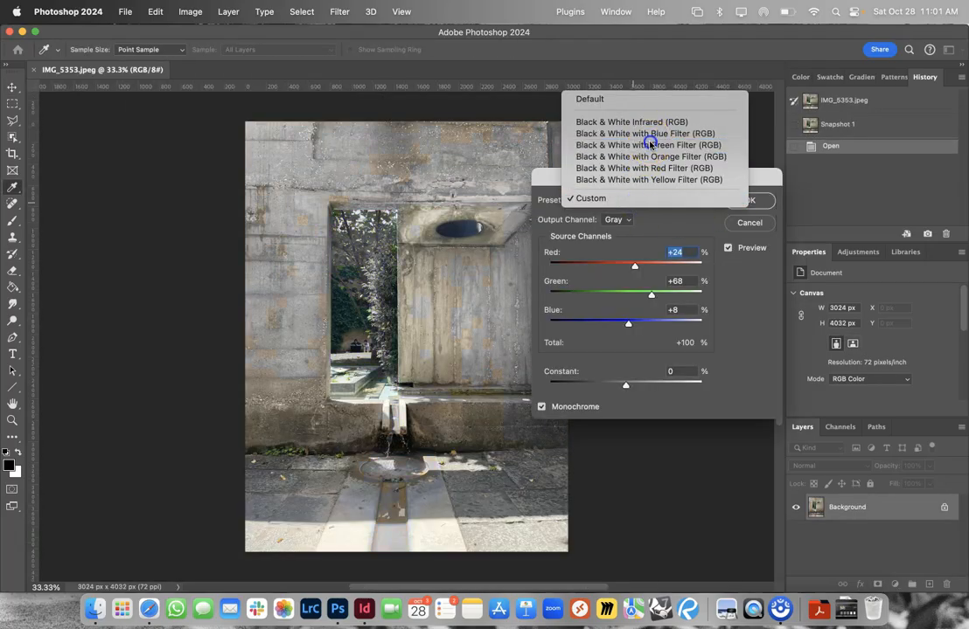
left_click(744, 201)
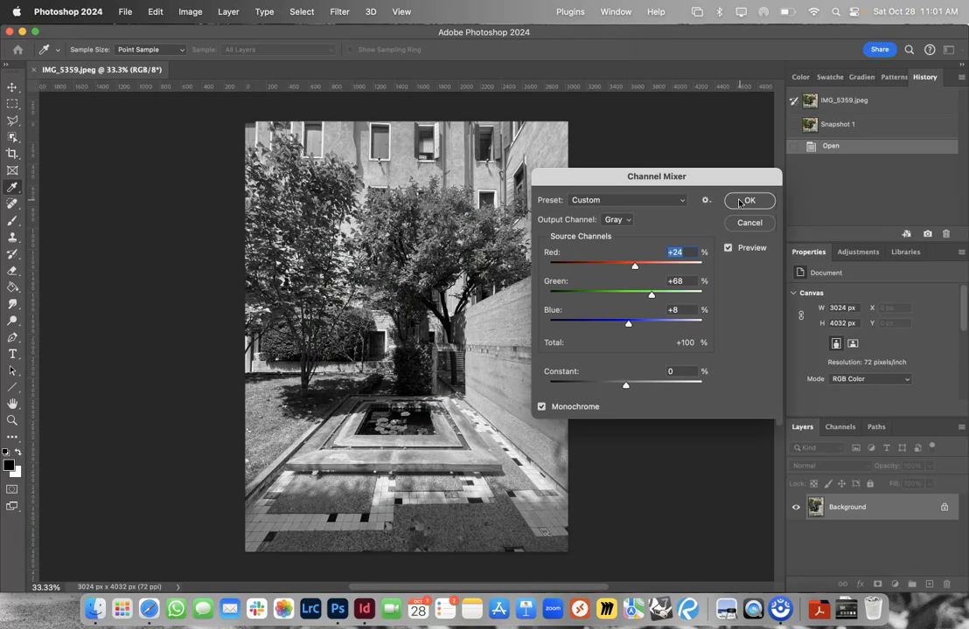
- Convert IMG_5359 and IMG_5365 with the Black & White with Green Filter (RGB) preset
left_click(661, 201)
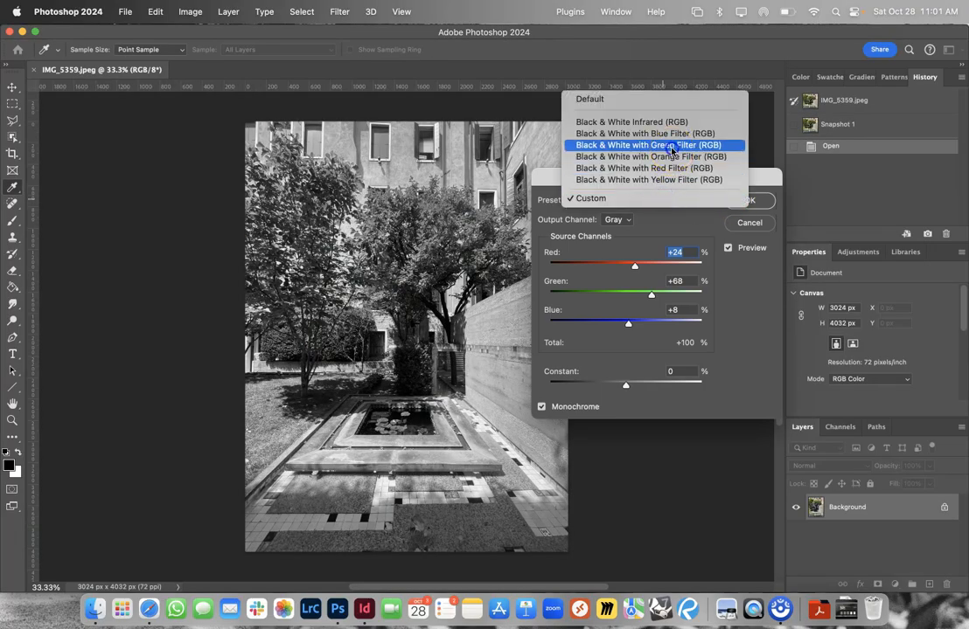
left_click(672, 147)
left_click(744, 203)
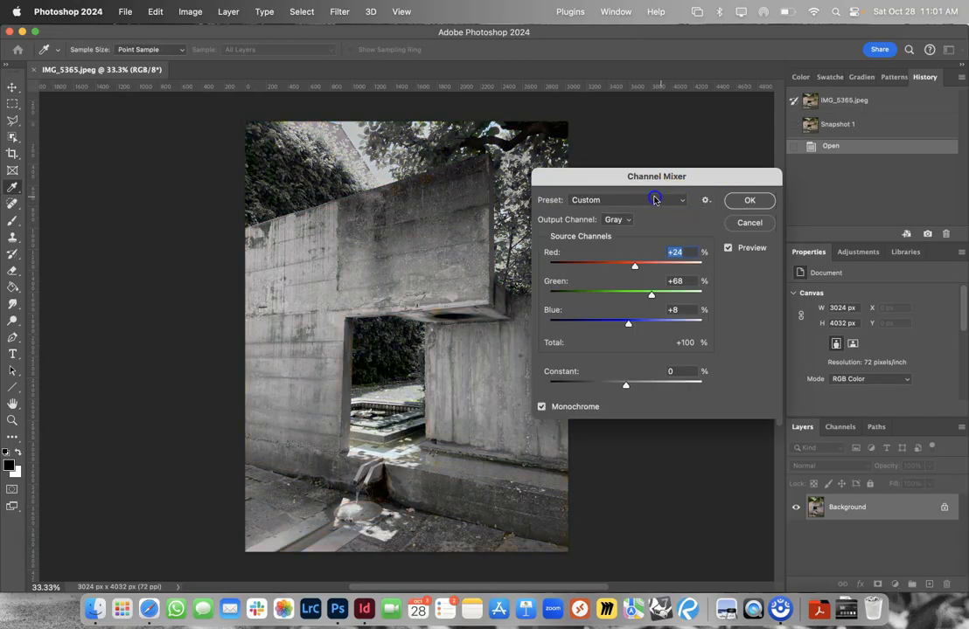
left_click(654, 199)
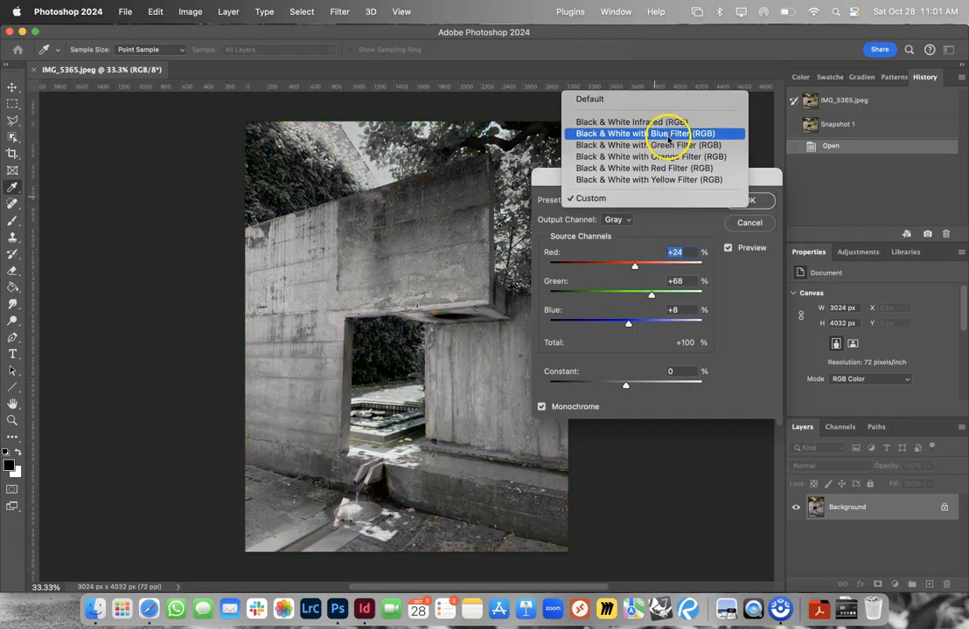
left_click(673, 145)
left_click(741, 199)
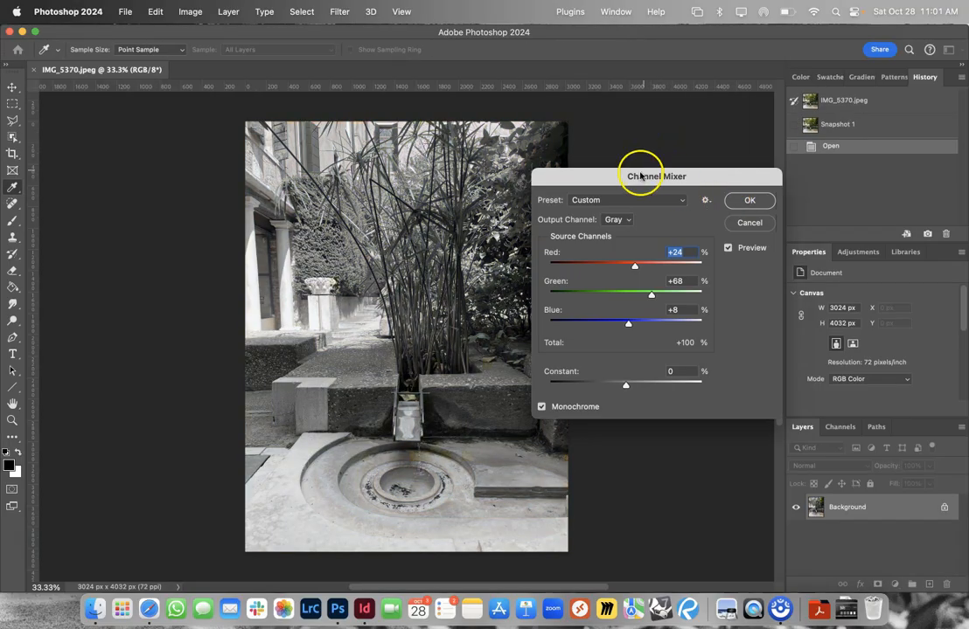
- Convert IMG_5370 and IMG_5373 with the Black & White with Green Filter (RGB) preset
left_click(639, 199)
left_click(652, 145)
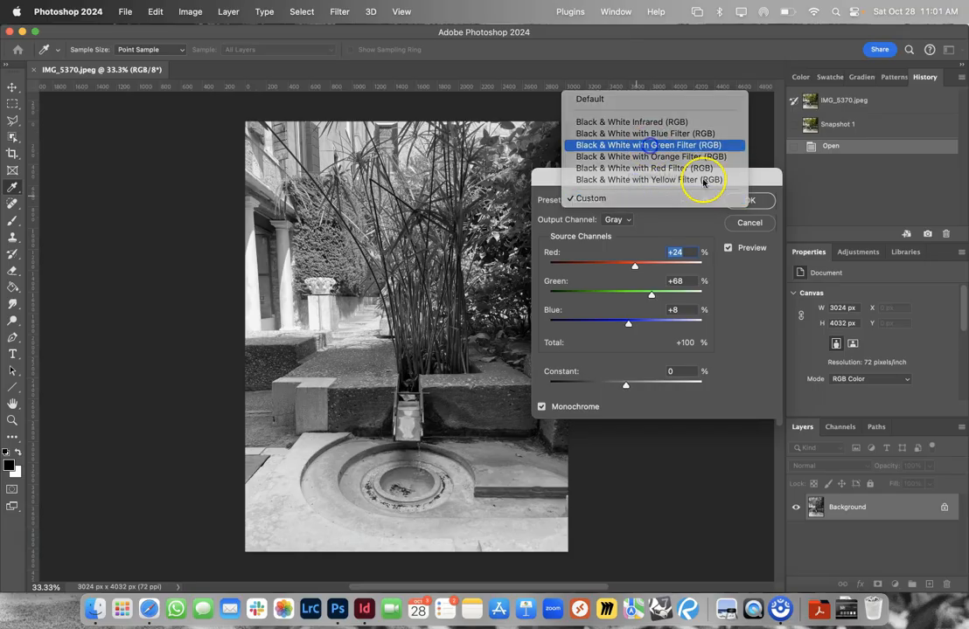
left_click(741, 200)
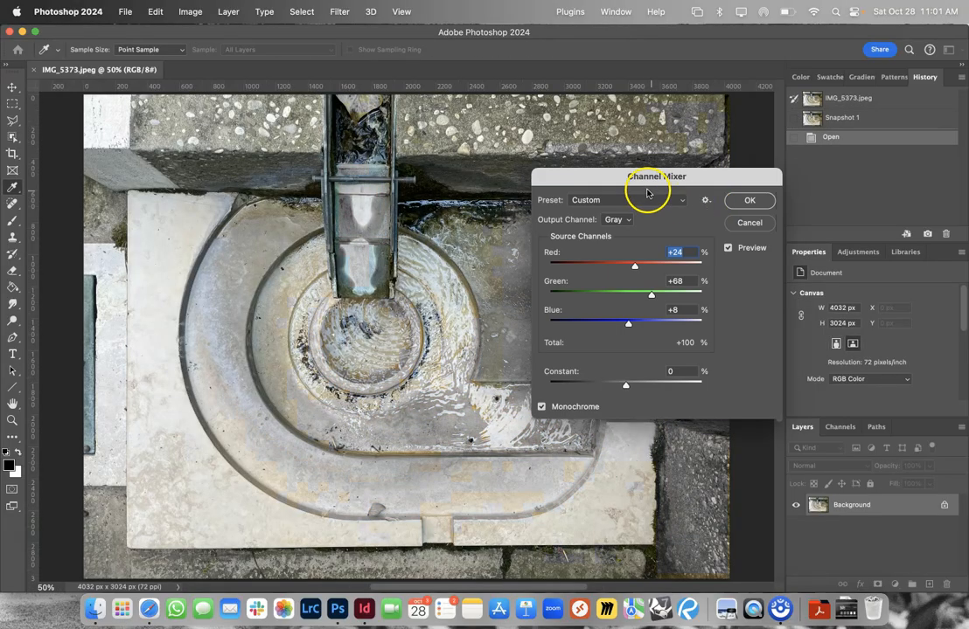
left_click(644, 198)
left_click(651, 148)
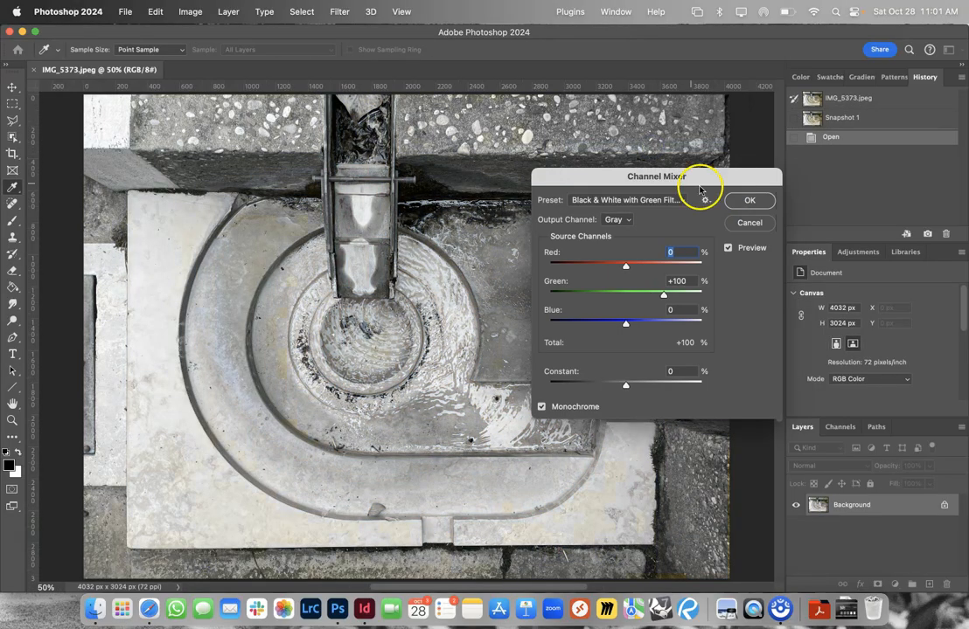
left_click(744, 201)
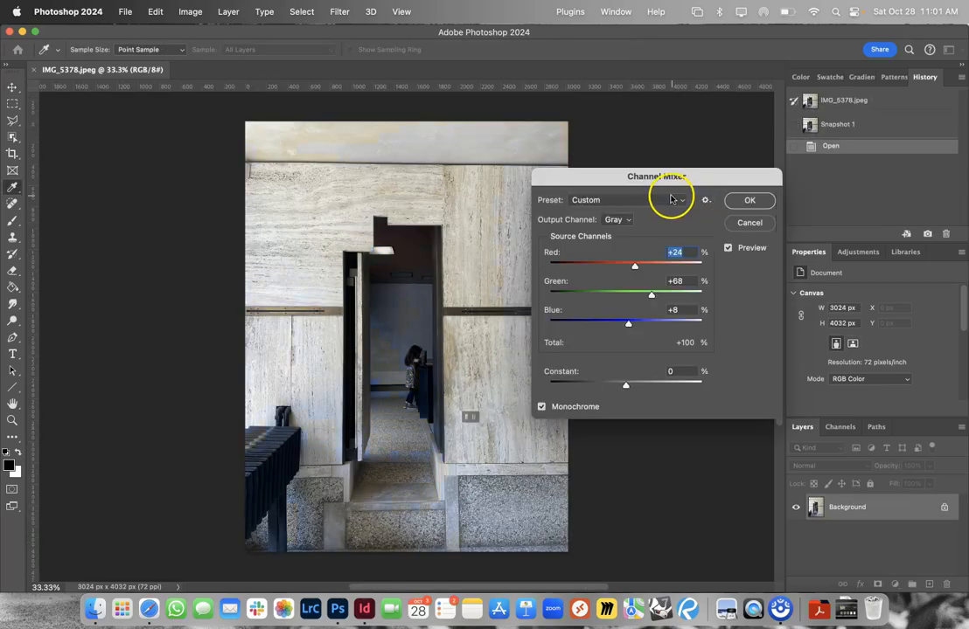
- Try the orange filter preset on IMG_5378, and convert the photo with Black & White with Blue Filter (RGB) instead
left_click(670, 199)
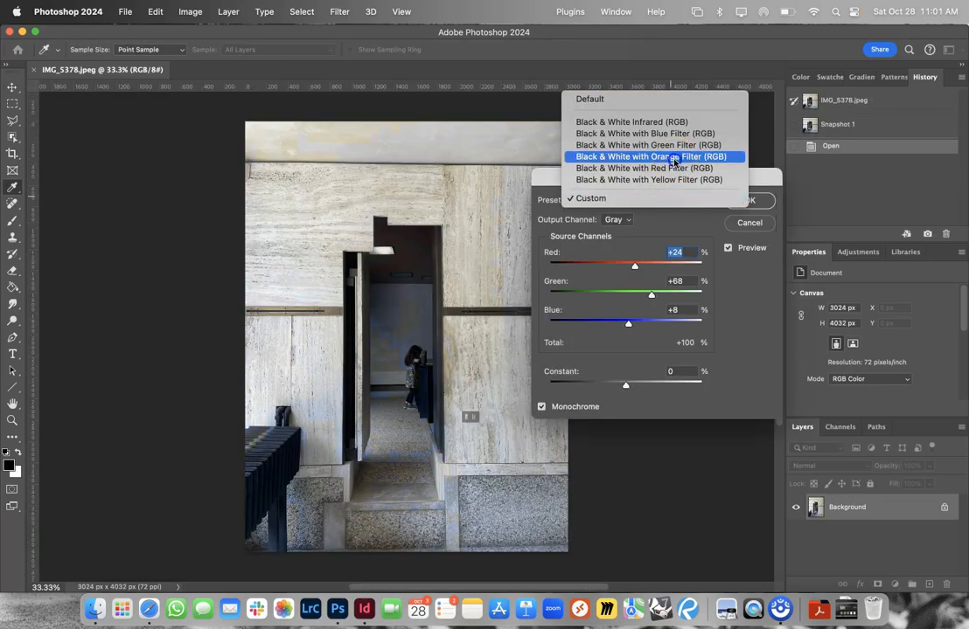
left_click(674, 157)
left_click(655, 200)
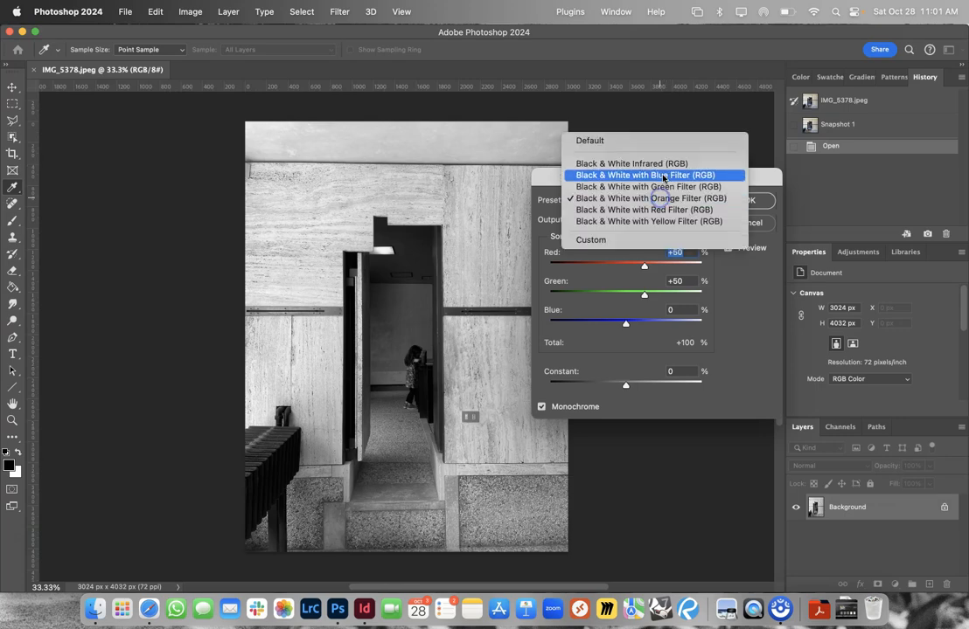
left_click(664, 171)
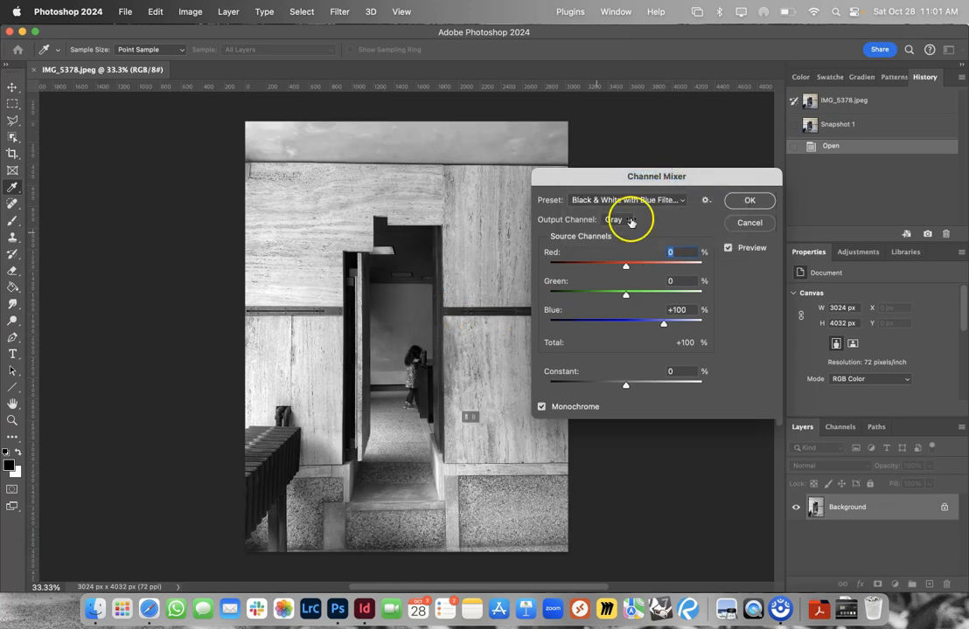
left_click(748, 201)
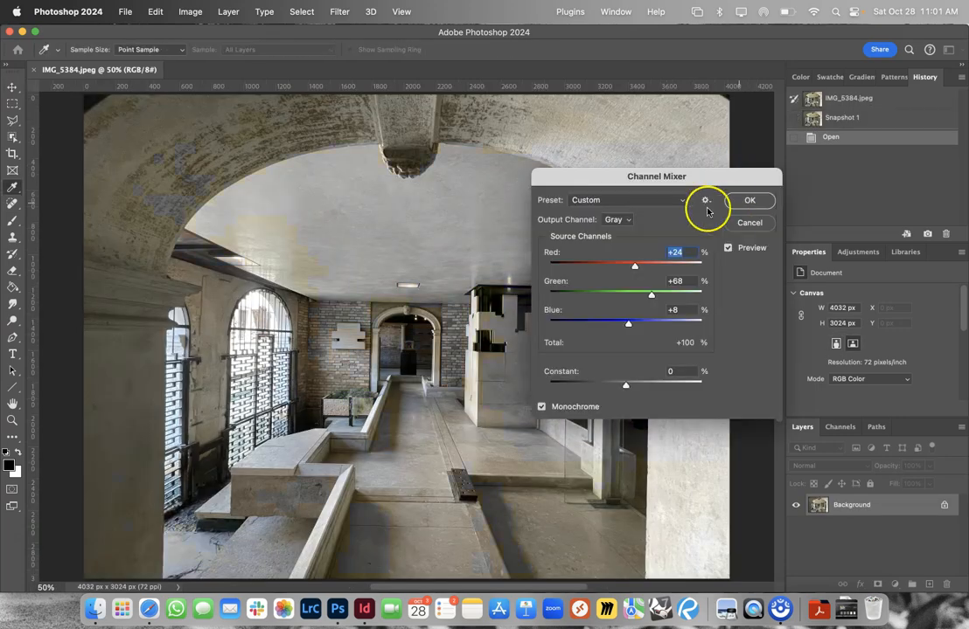
- Convert IMG_5384 with the Black & White with Green Filter (RGB) preset and IMG_5388 with the Black & White with Red Filter (RGB) preset
left_click(654, 200)
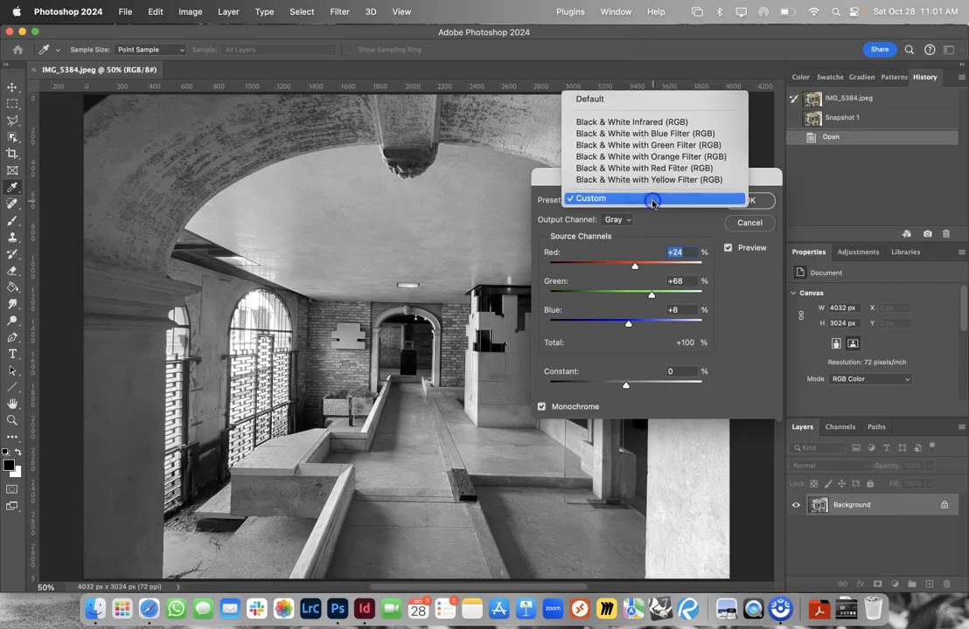
left_click(664, 147)
left_click(739, 207)
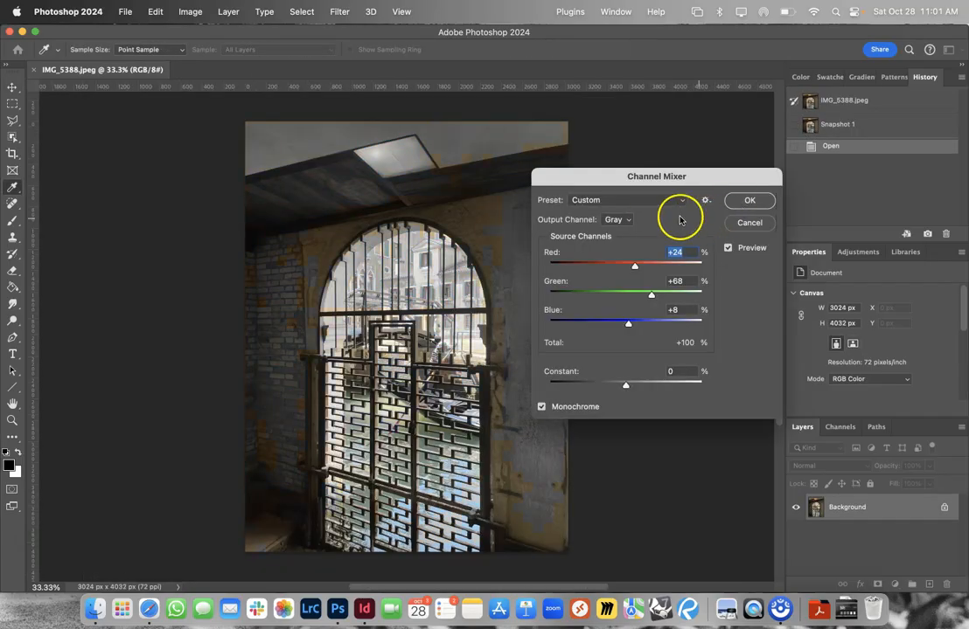
left_click(650, 200)
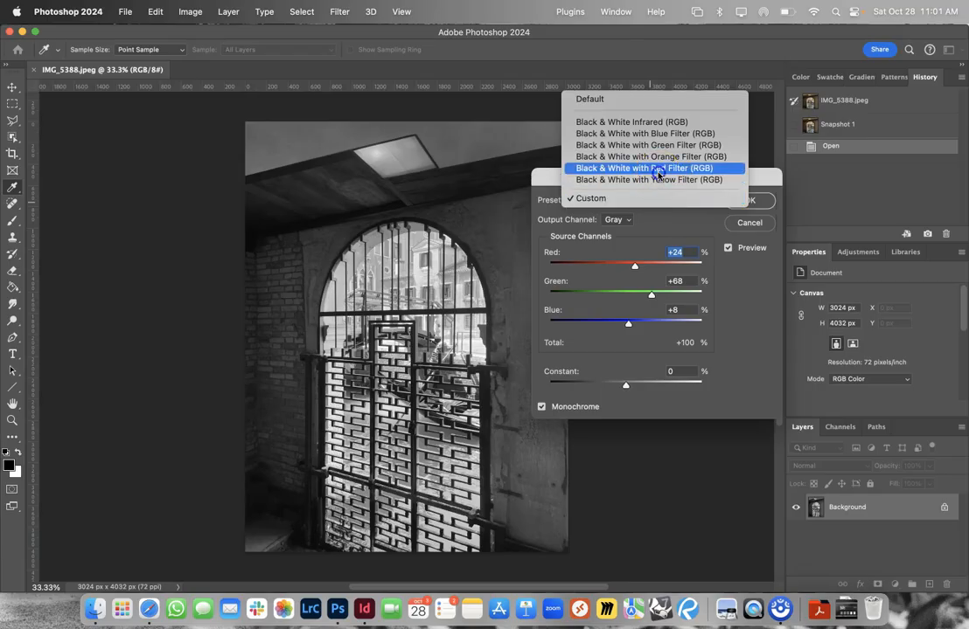
left_click(656, 168)
left_click(743, 202)
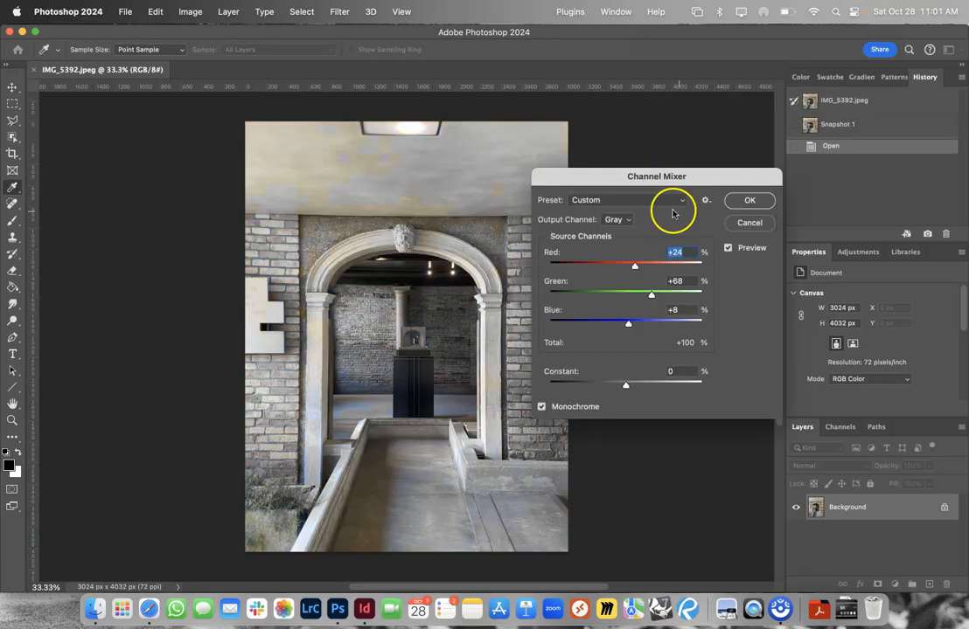
- Convert IMG_5392 with the Black & White with Green Filter (RGB) preset
left_click(656, 200)
left_click(667, 145)
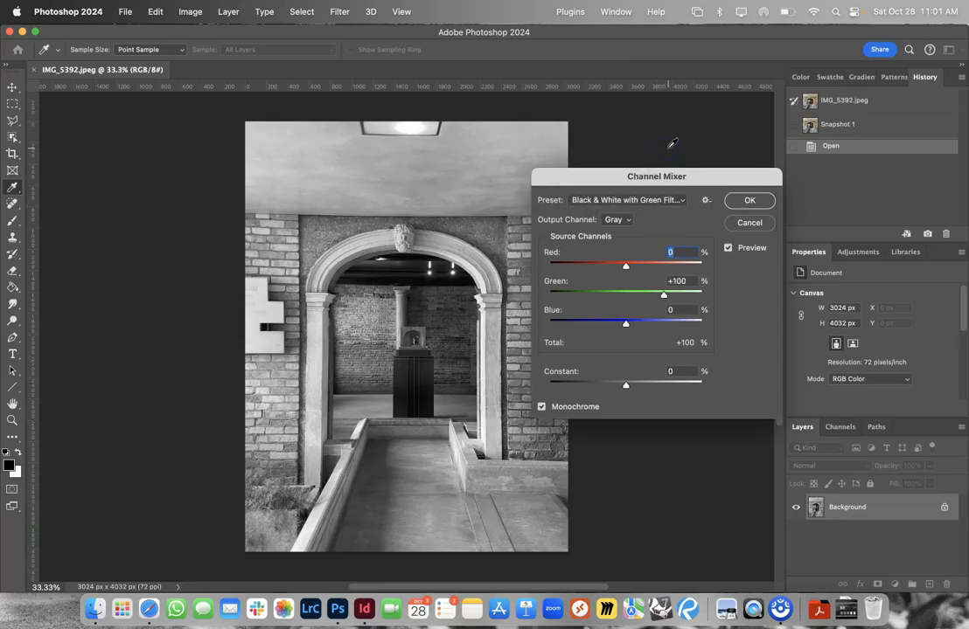
left_click(733, 201)
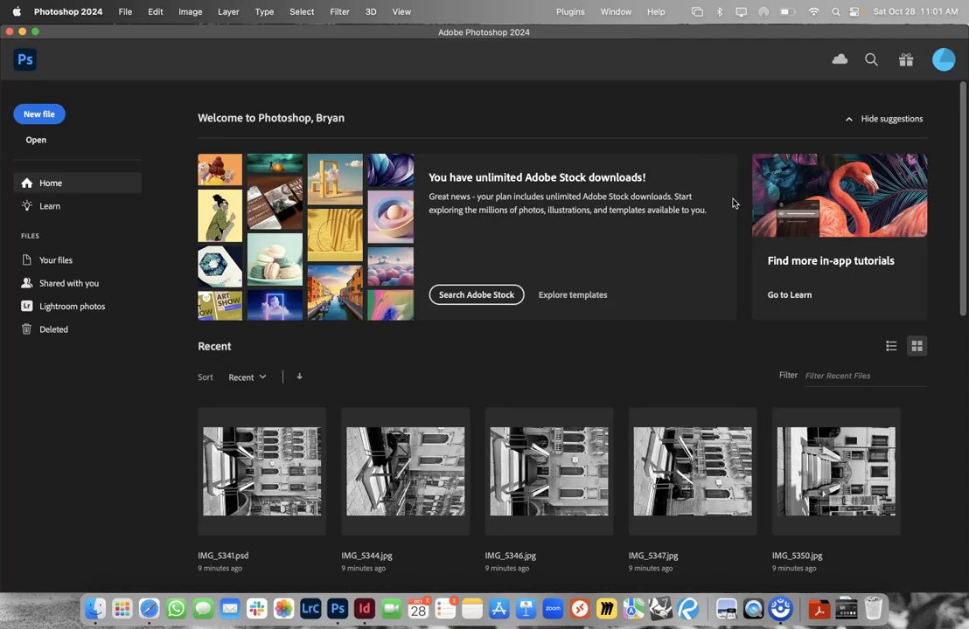
- Switch to Finder and open the JPEG output folder inside the B-W folder of Fondazione-Querini-Stampalia
left_click(95, 611)
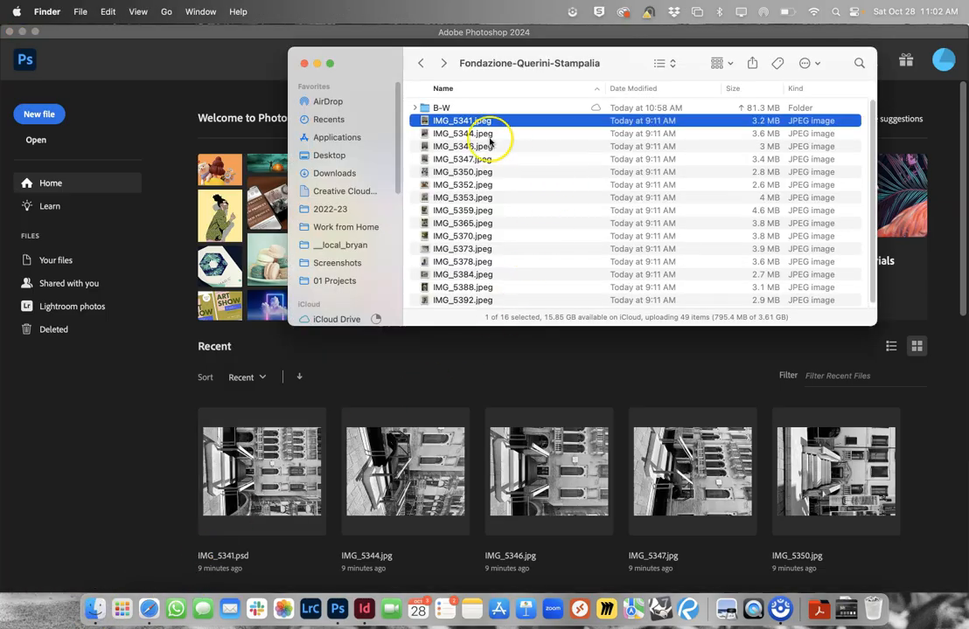
left_click(421, 63)
left_click(484, 111)
double_click(483, 109)
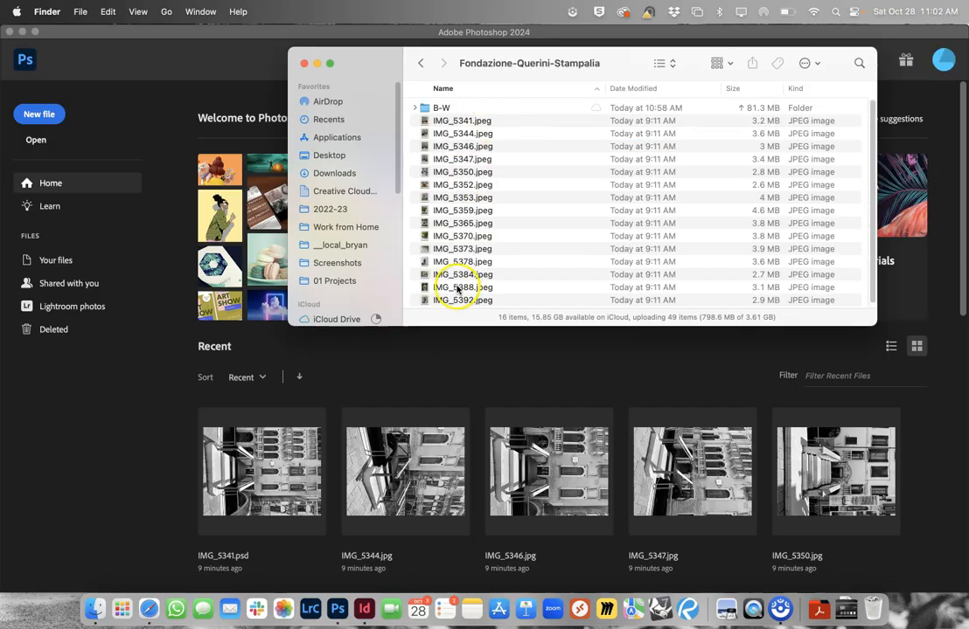
double_click(442, 108)
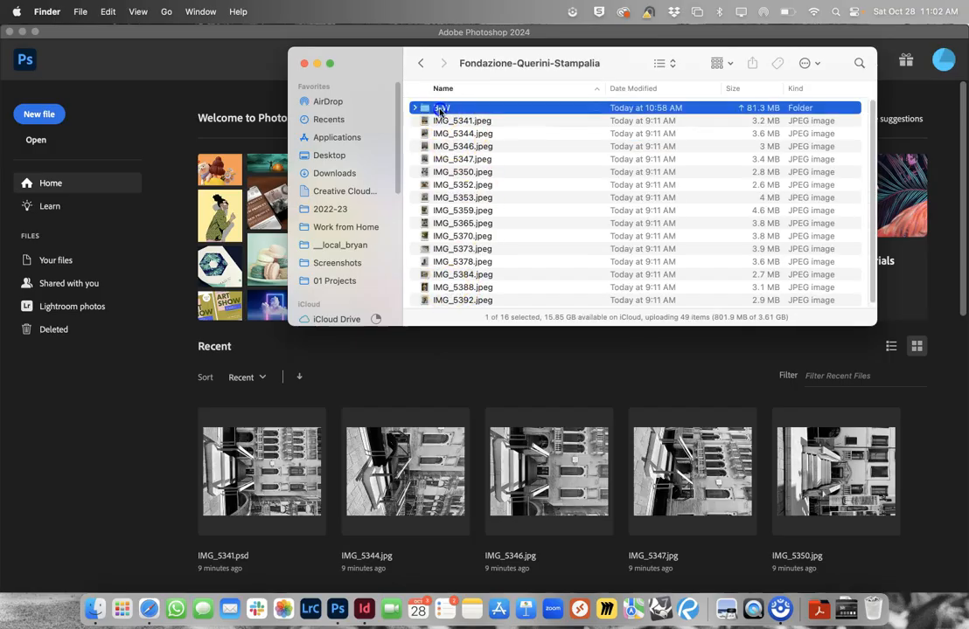
double_click(441, 109)
- Show a quick preview of the converted IMG_5341.jpg and close it again
left_click(455, 110)
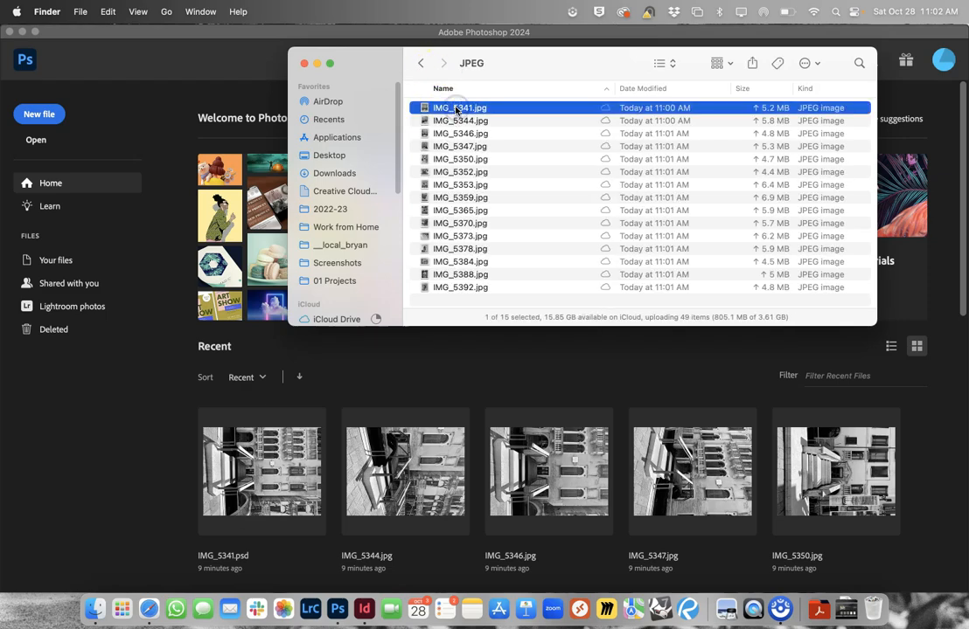
key("space")
key("space")
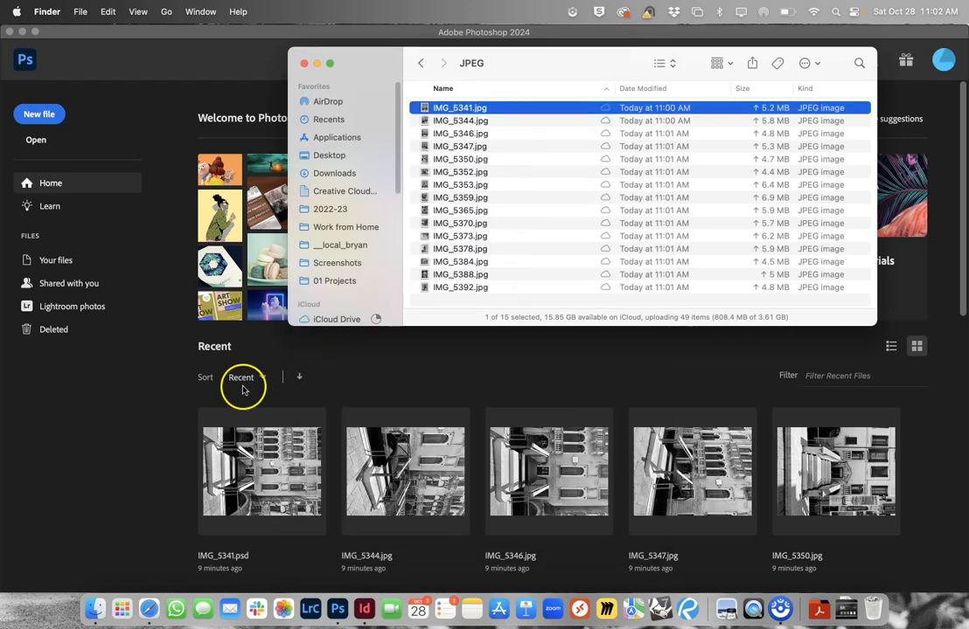